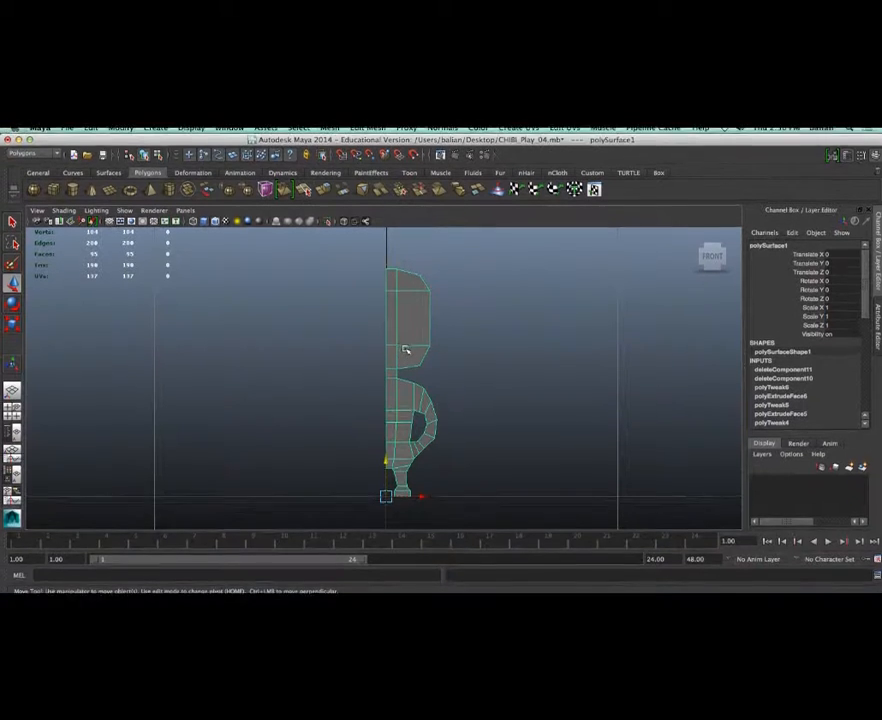
right_click_drag(415, 349, 432, 336)
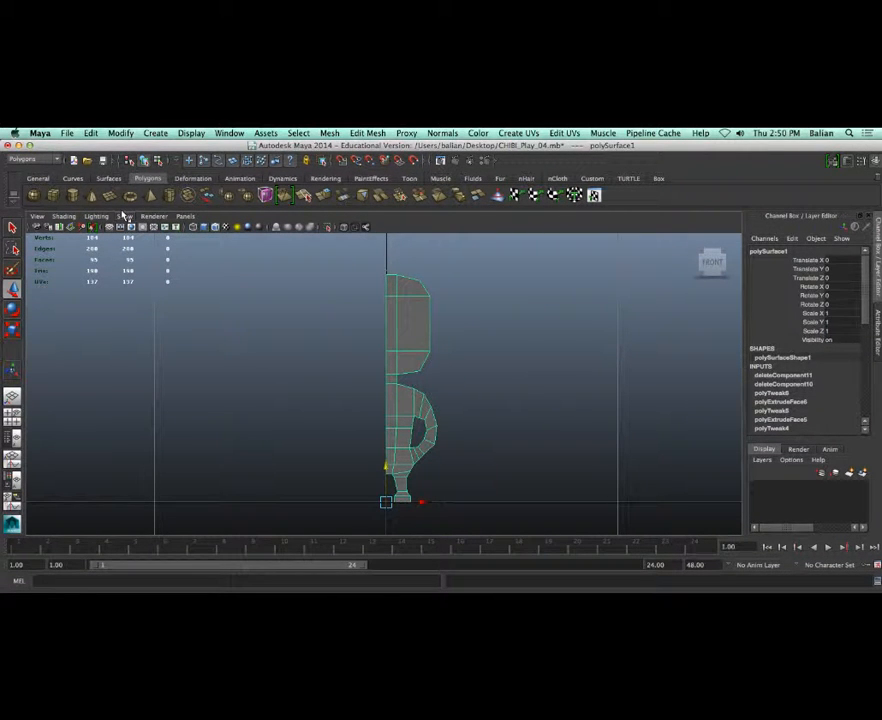
right_click_drag(409, 336, 434, 320)
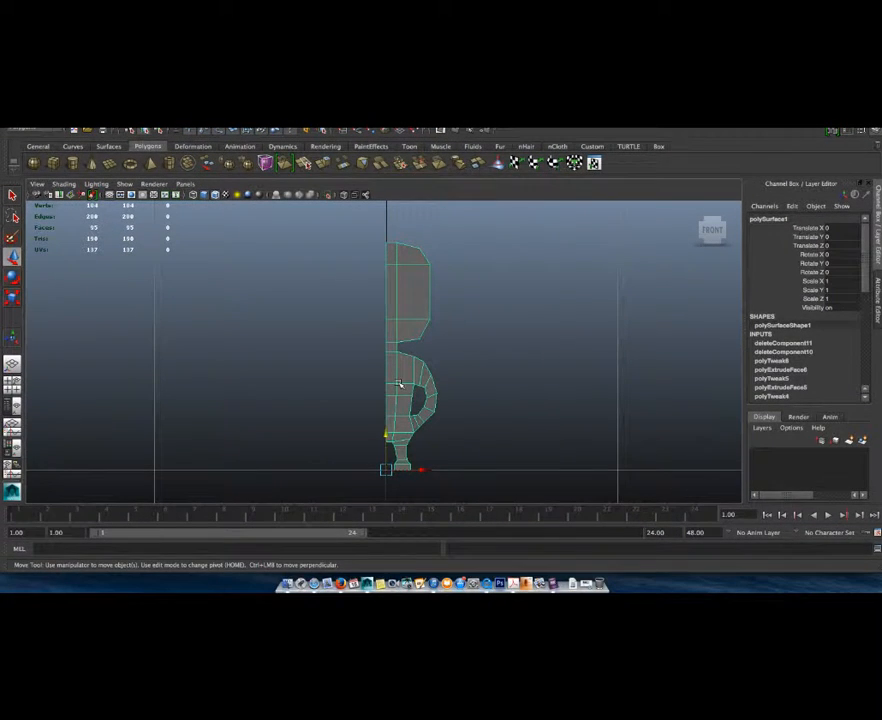
key("space")
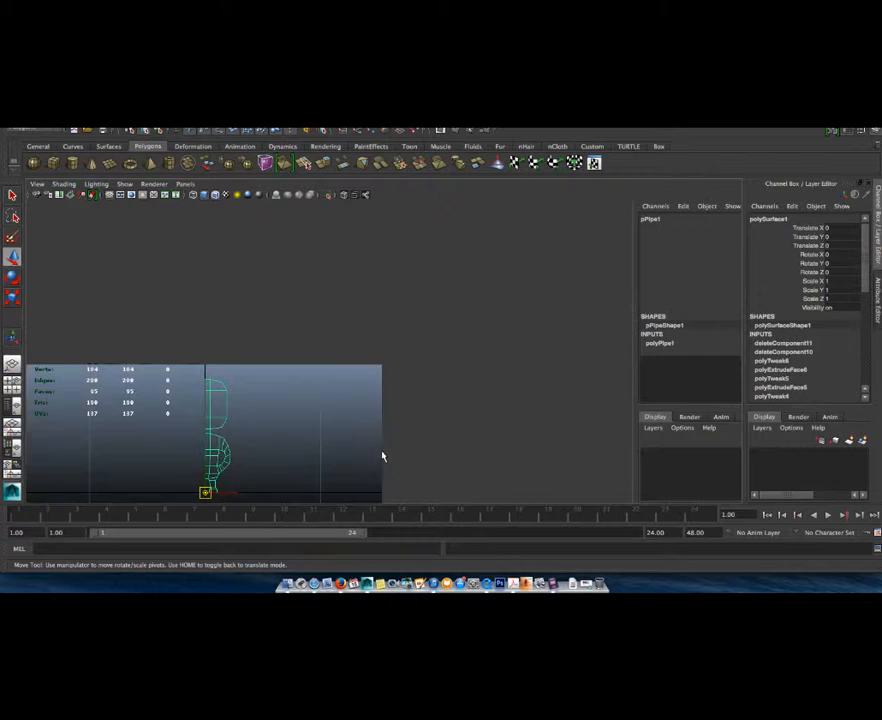
key("q")
left_click(545, 282)
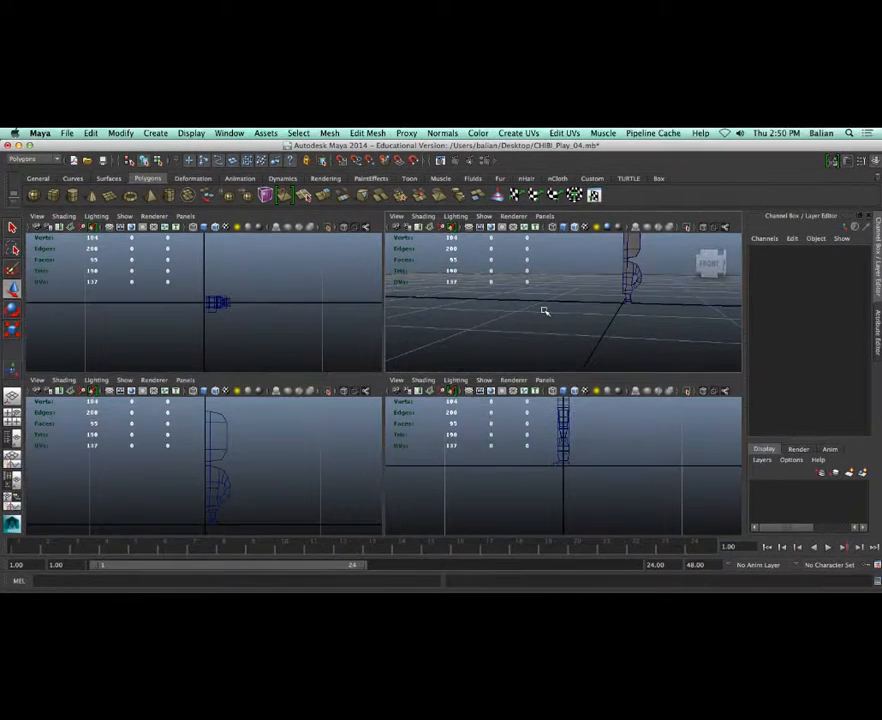
key("space")
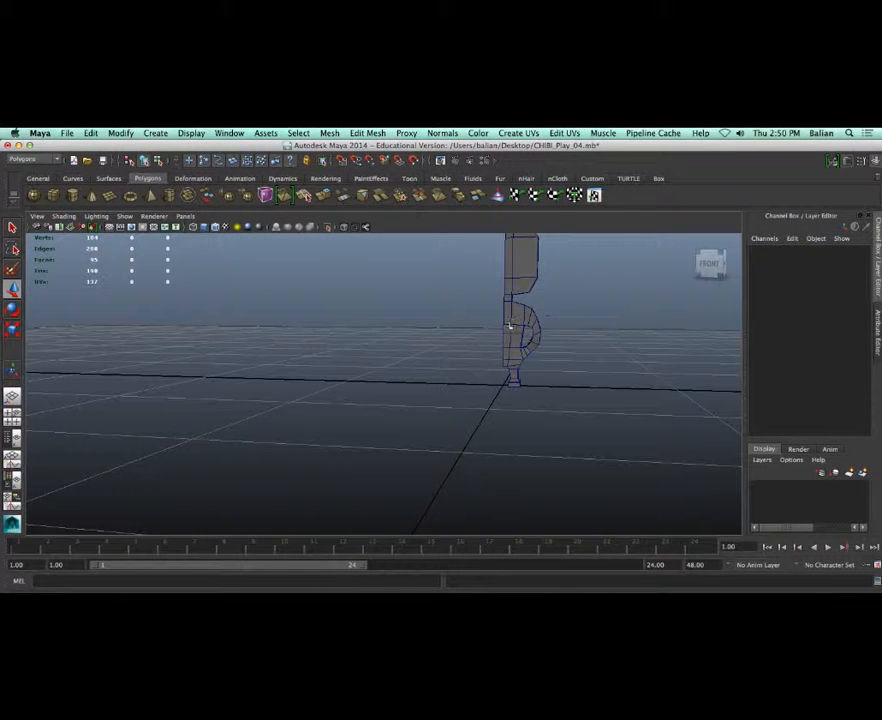
key("space")
left_click_drag(459, 334, 462, 361)
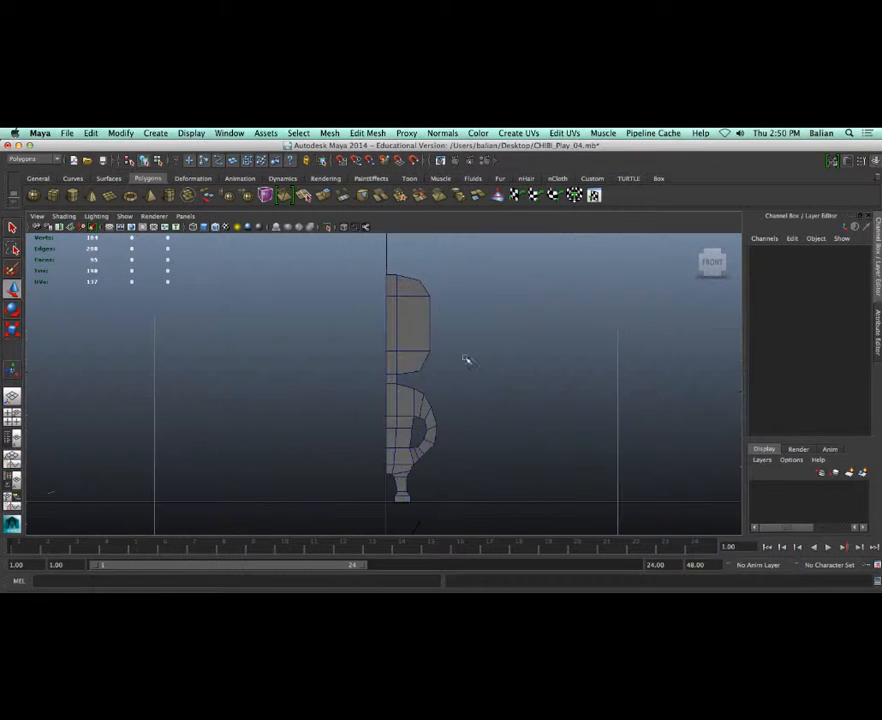
Step: Select the half character and reposition its pivot on the centre line at chest height
left_click(412, 362)
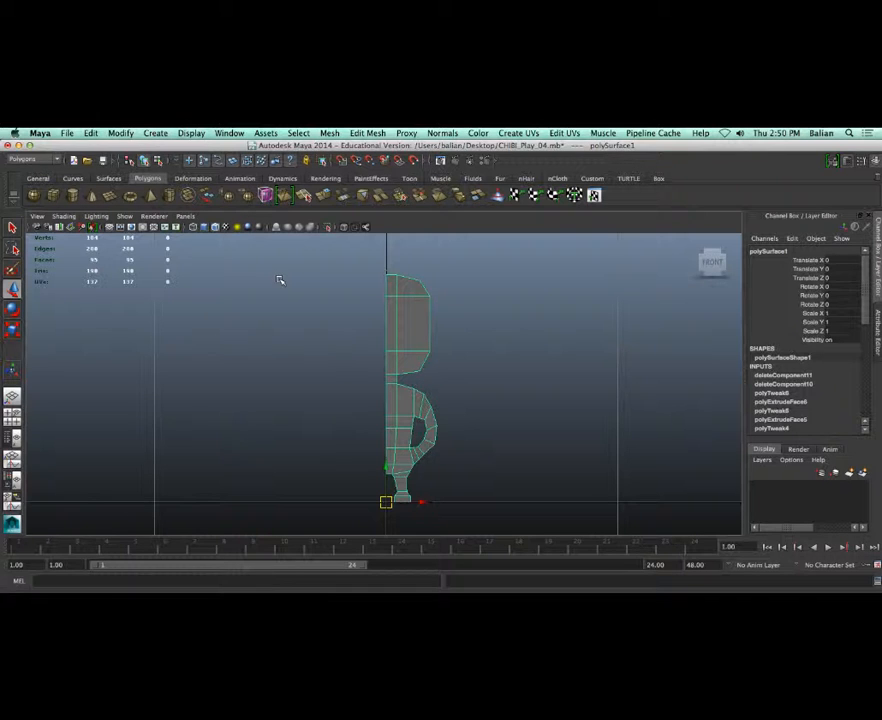
key("Home")
left_click_drag(417, 500, 316, 499)
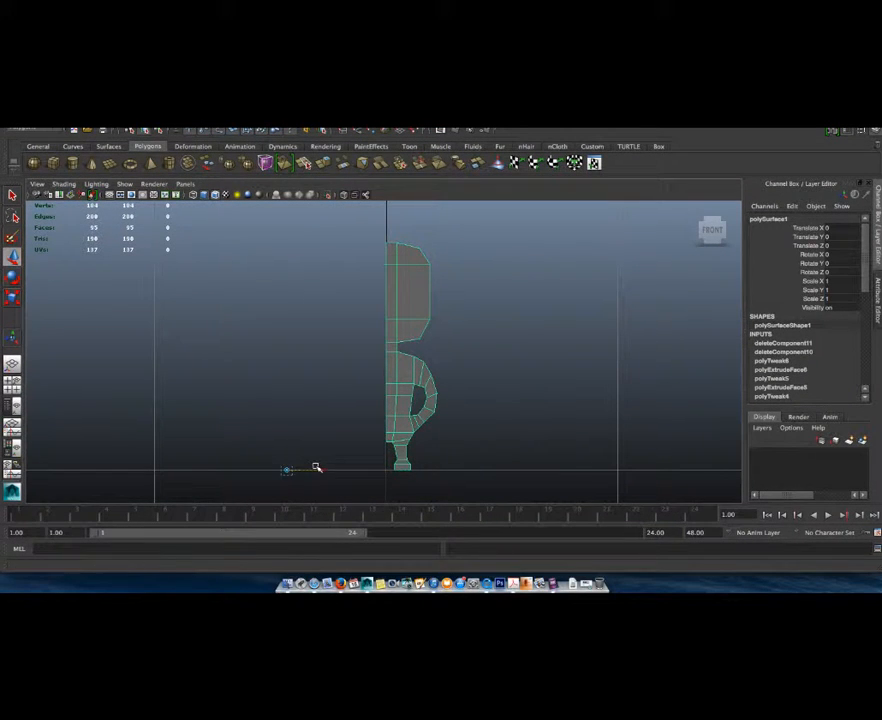
key("Home")
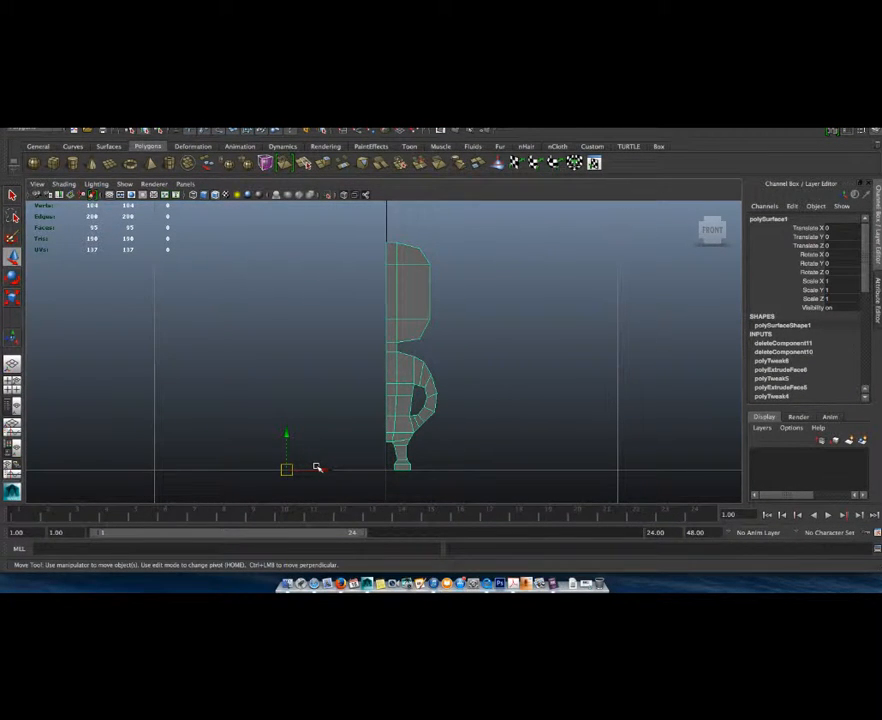
left_click_drag(316, 469, 416, 473)
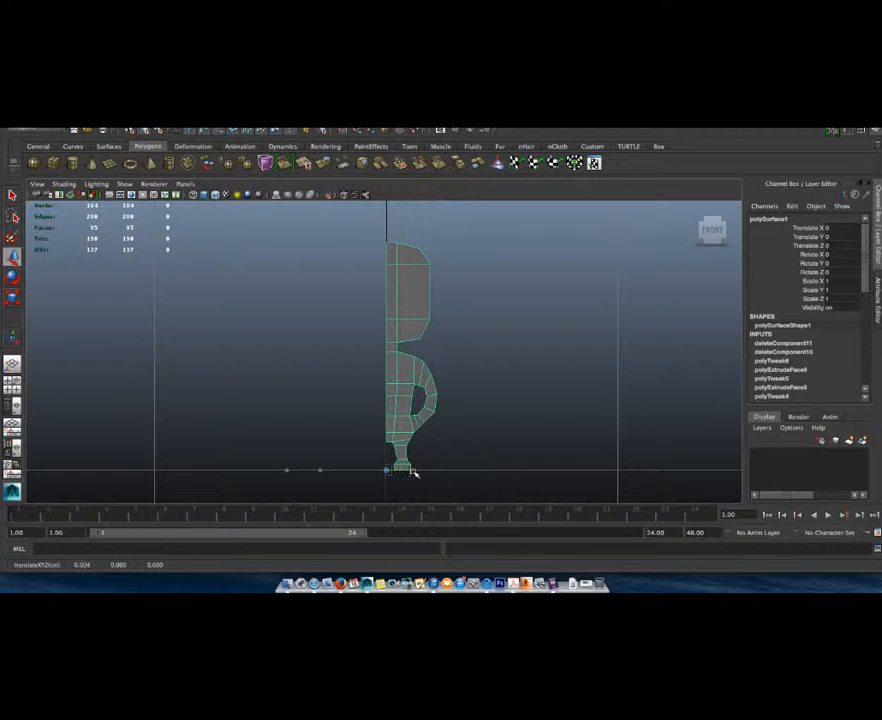
left_click_drag(386, 437, 378, 352)
key("Home")
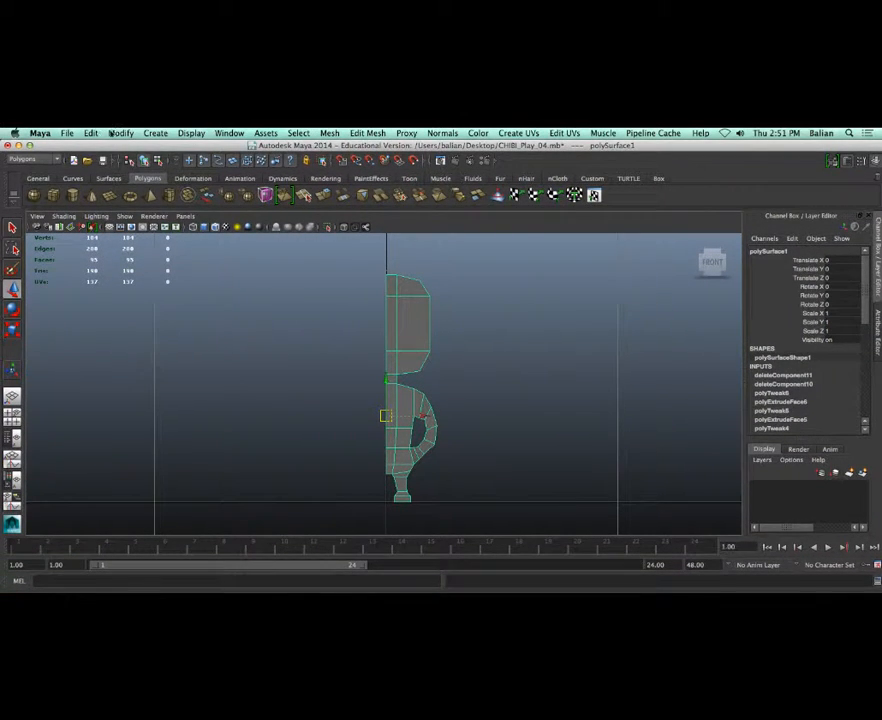
Step: Mirror the half character with Duplicate Special, making one copy scaled -1 in X
left_click(119, 133)
mouse_move(91, 133)
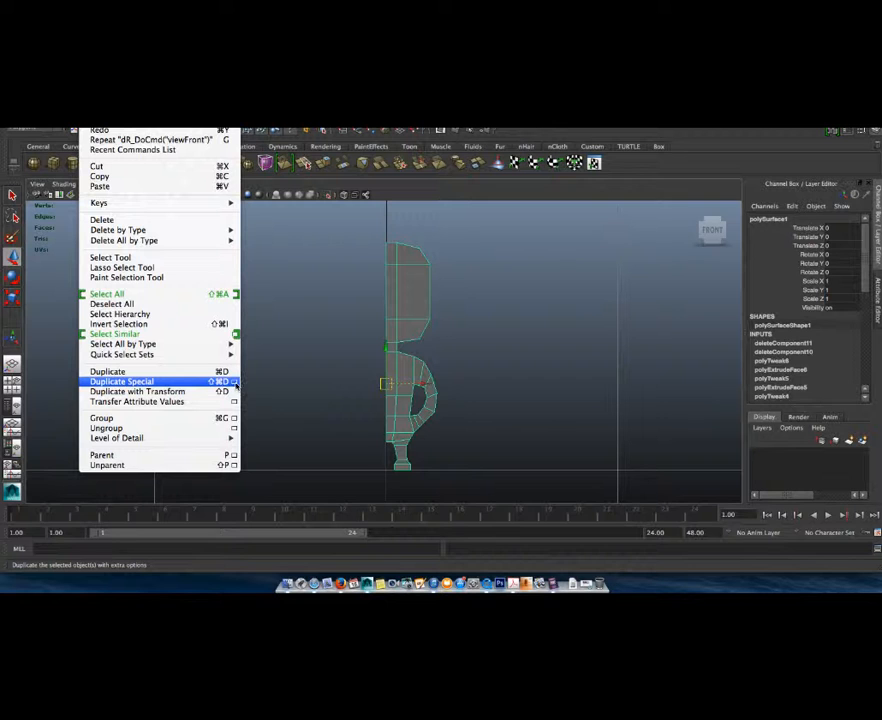
left_click(234, 382)
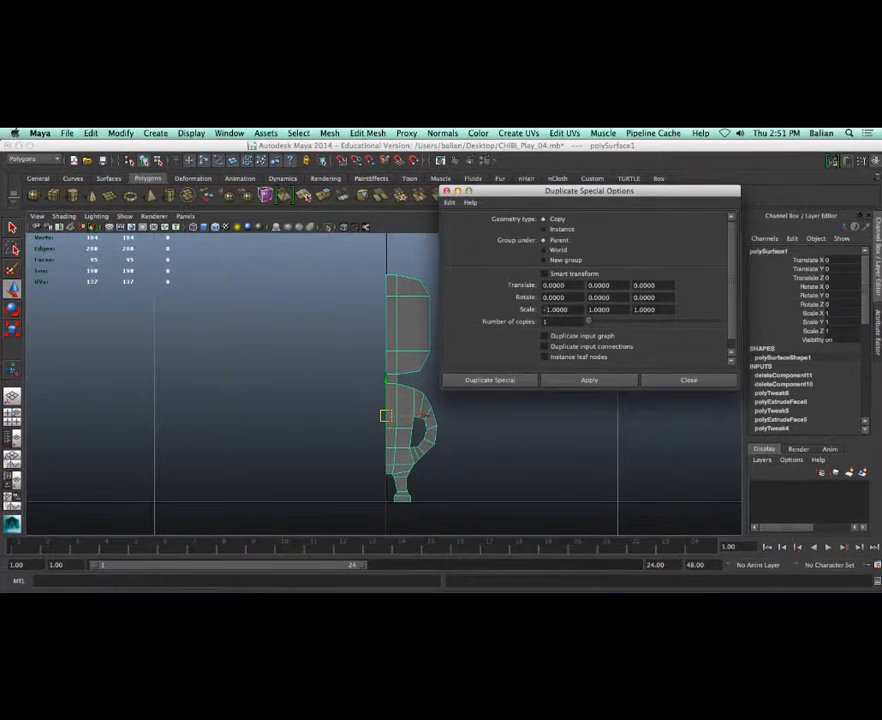
left_click(546, 310)
left_click(565, 382)
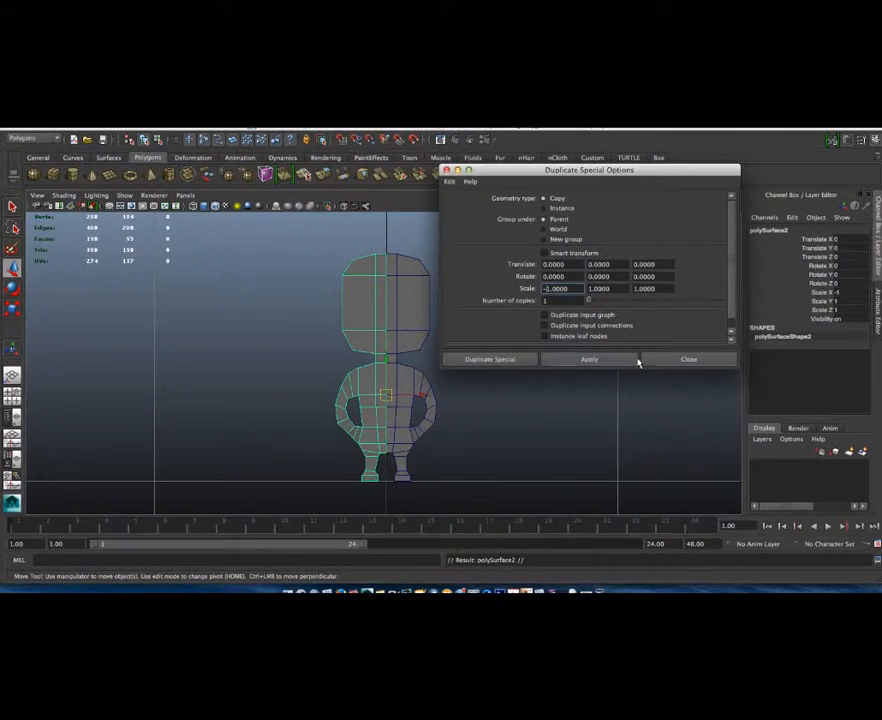
left_click(644, 363)
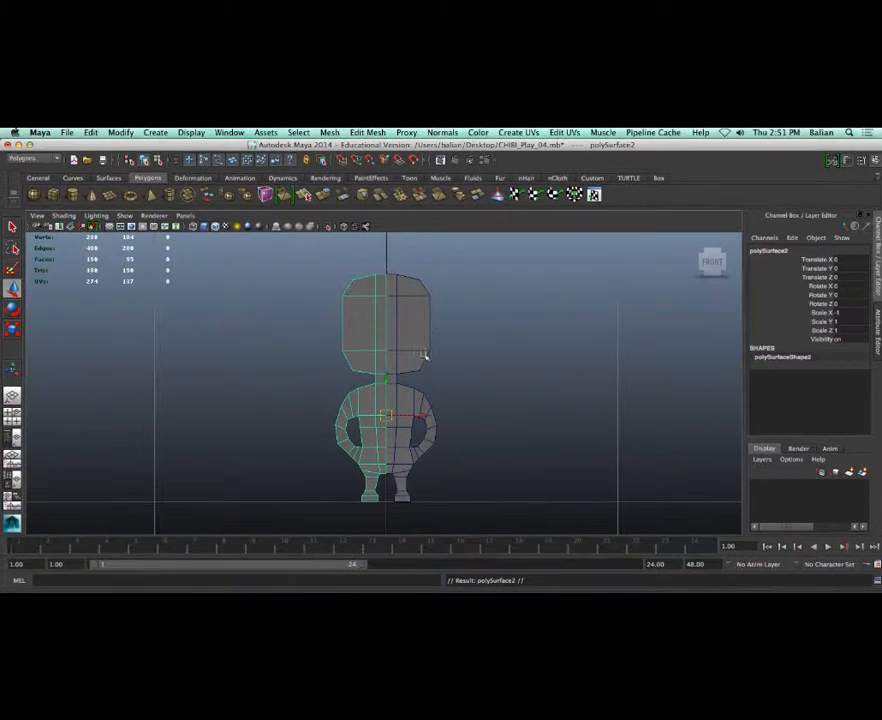
Step: Select the original half of the character and nudge it about 0.016 along X
left_click(414, 334)
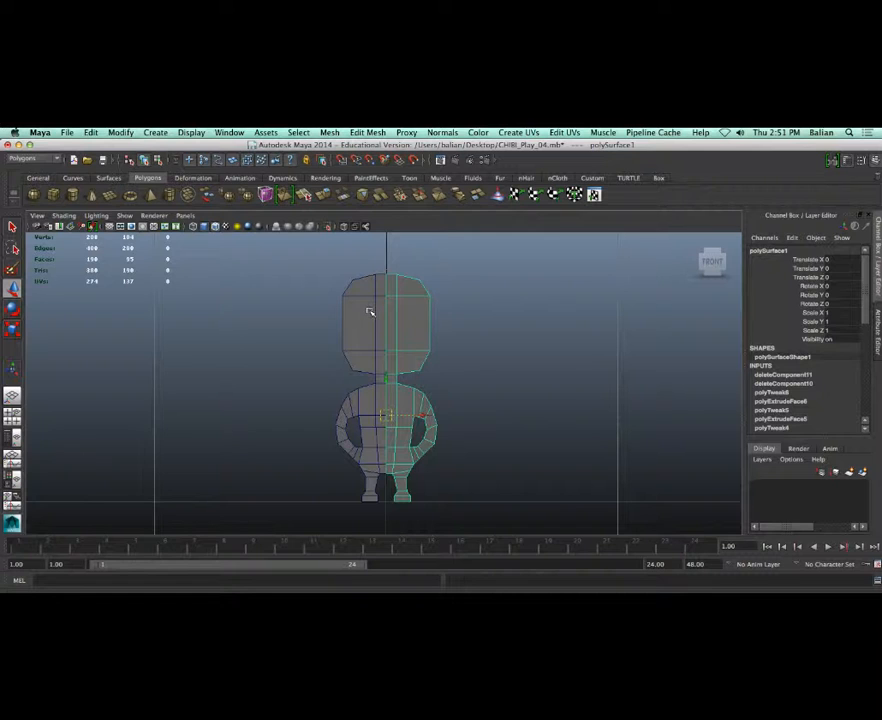
scroll(369, 311, "up", 4)
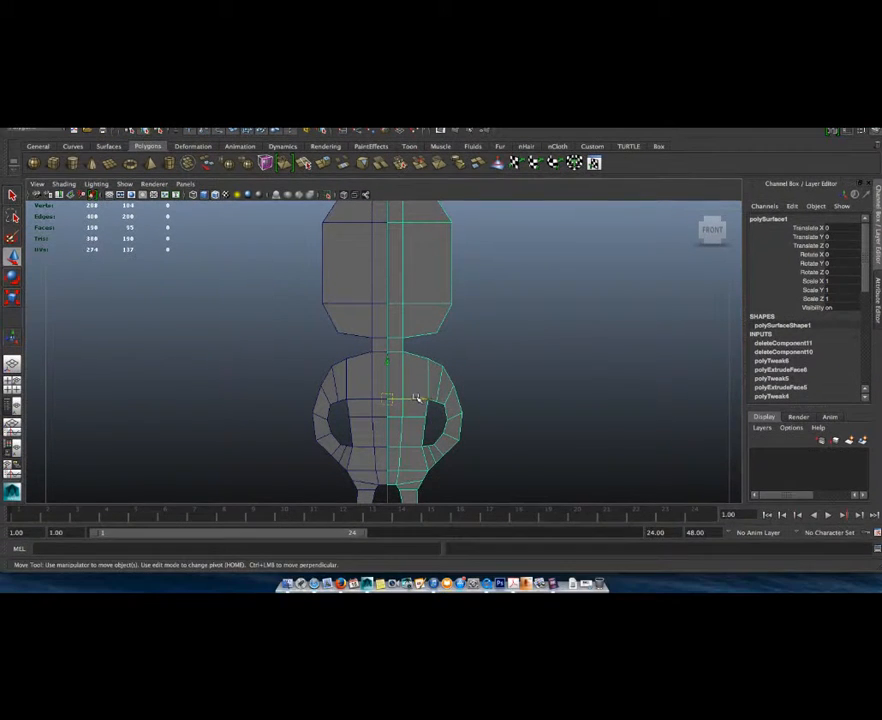
left_click_drag(408, 435, 418, 429)
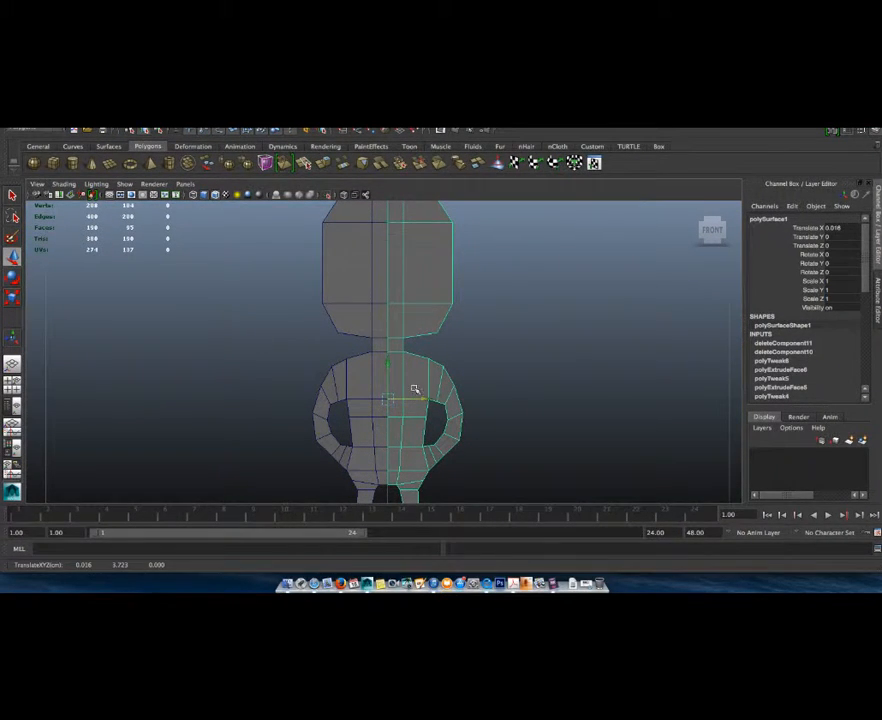
Step: Select both halves of the character and combine them into one mesh, with UV sets merged by name
scroll(387, 319, "up", 3)
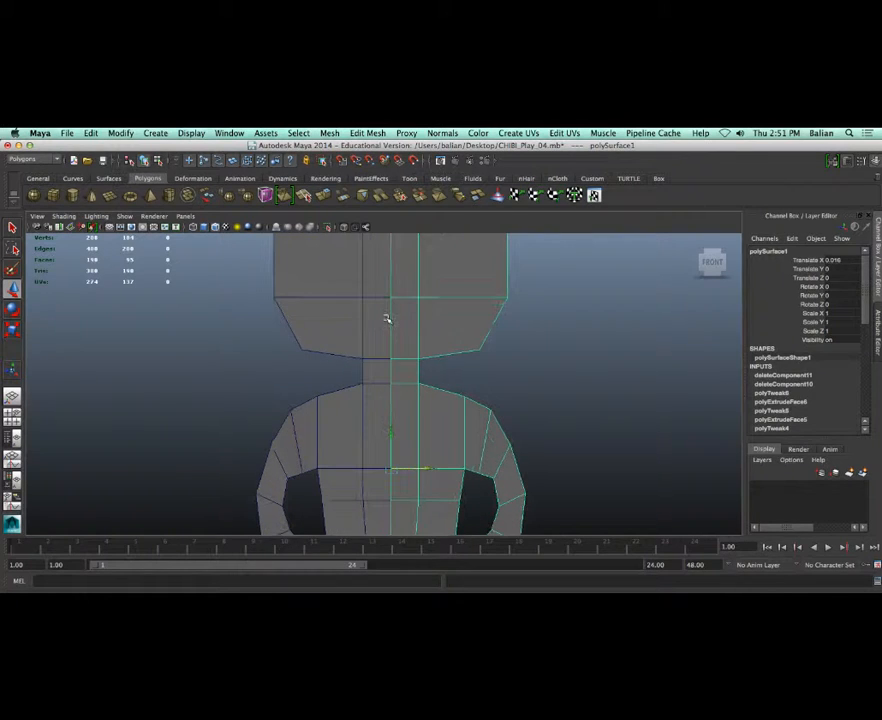
left_click(381, 315, "shift")
left_click(324, 134)
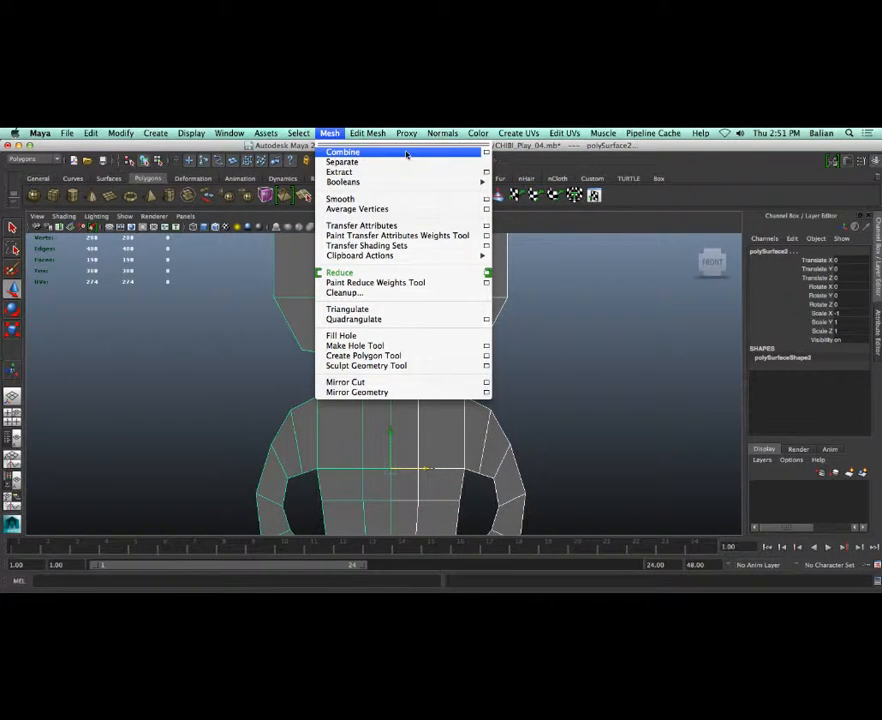
left_click(486, 152)
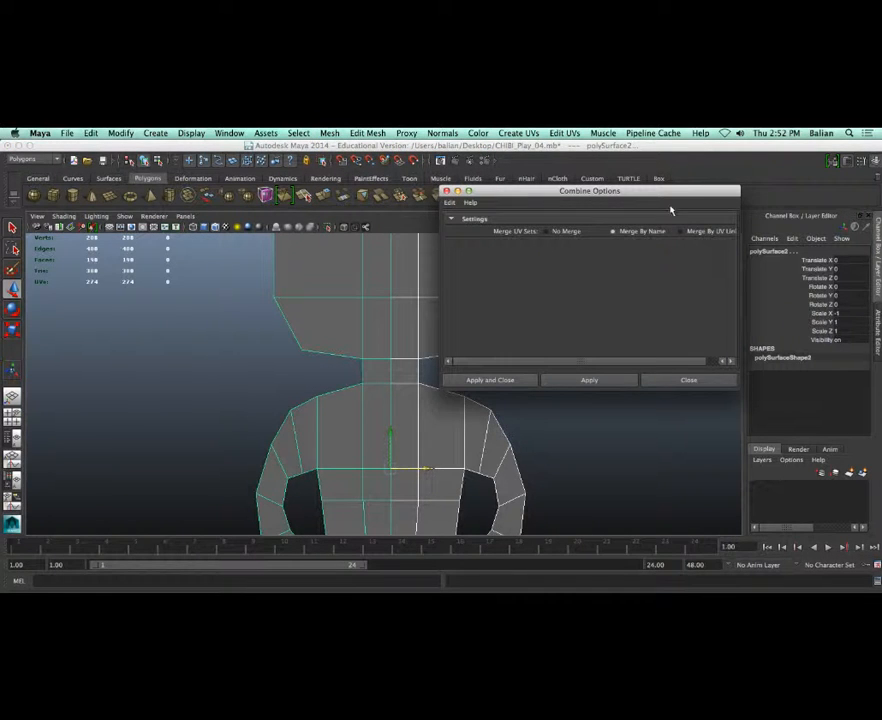
left_click_drag(650, 194, 593, 197)
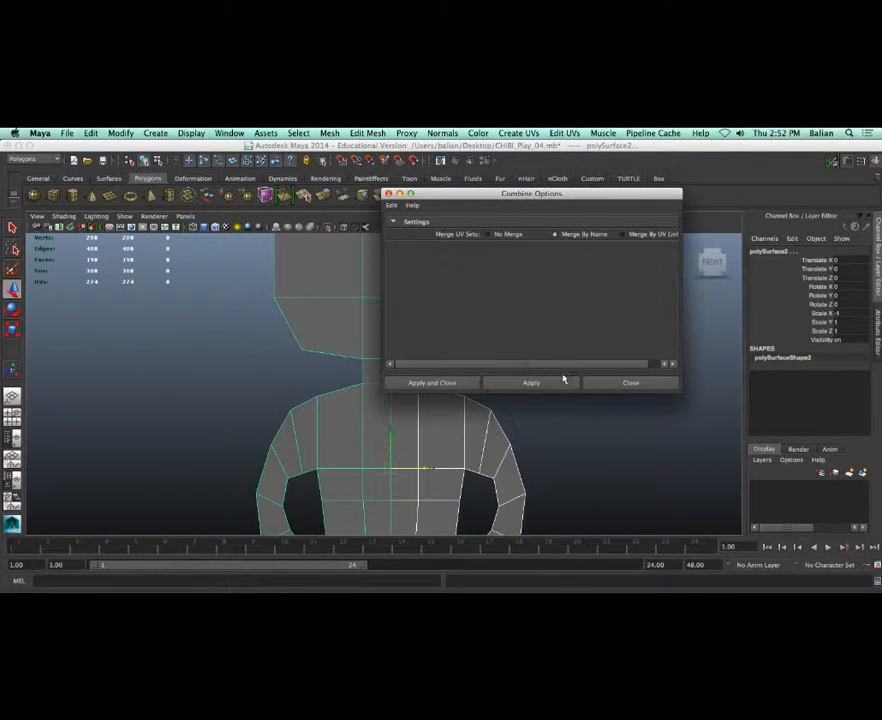
left_click(531, 383)
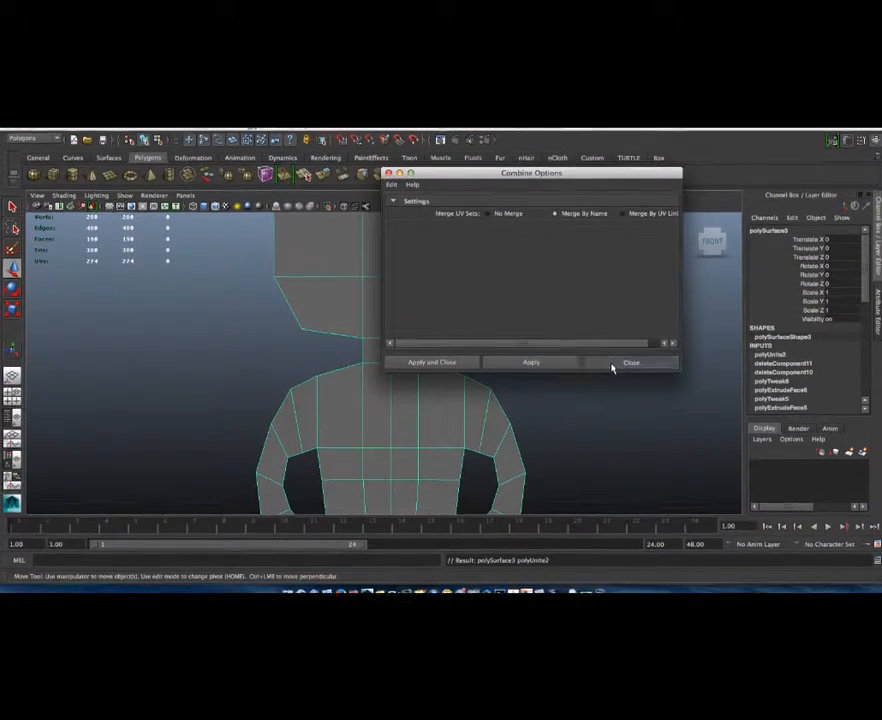
left_click(630, 383)
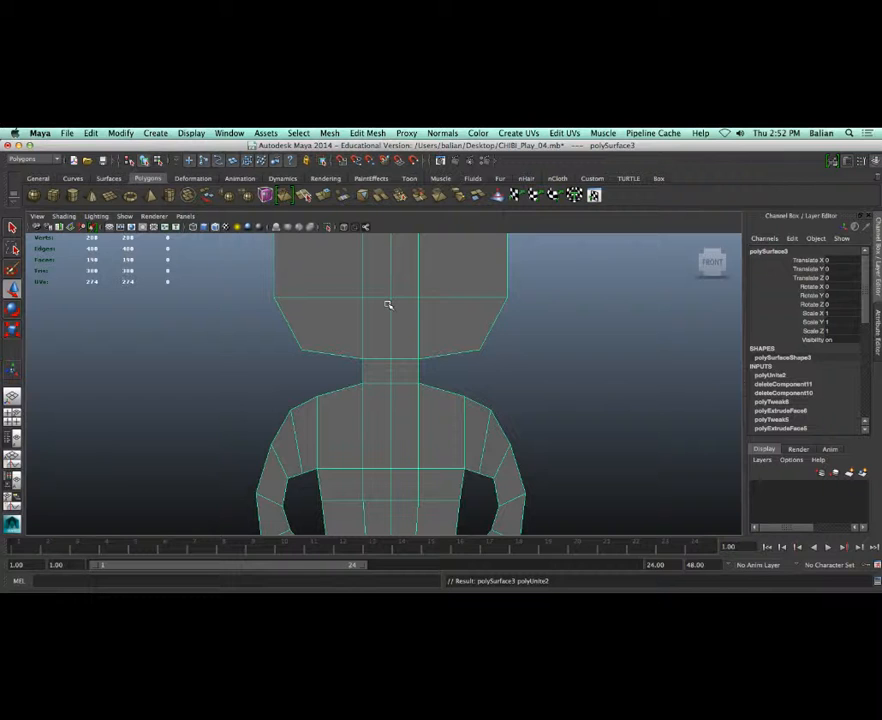
Step: Pull a centre-seam vertex on the lower head sideways to test whether the halves are joined, and undo the moves
right_click_drag(388, 304, 350, 305)
left_click(391, 298)
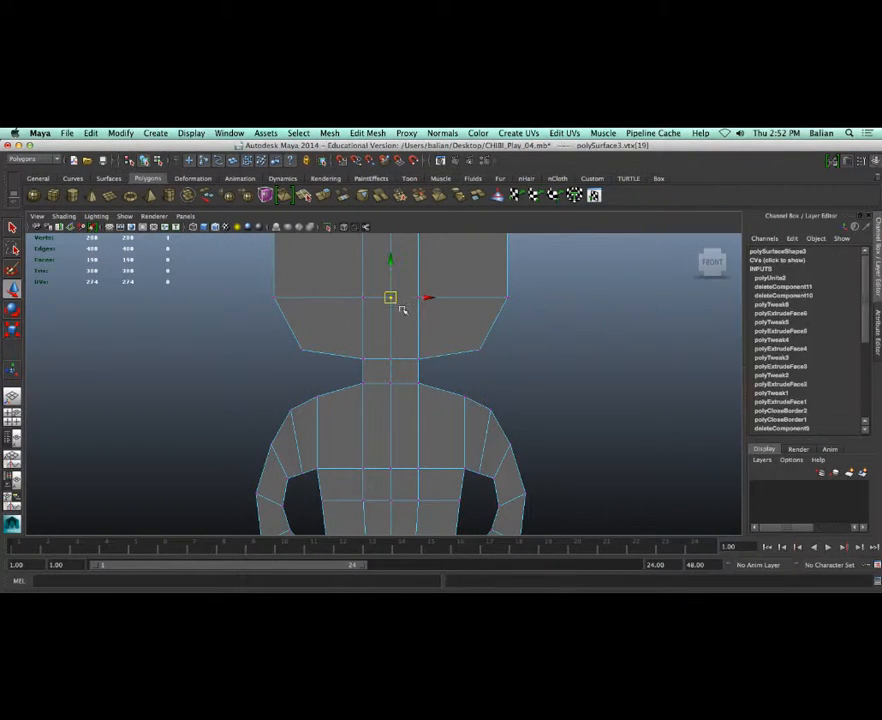
left_click_drag(413, 297, 422, 297)
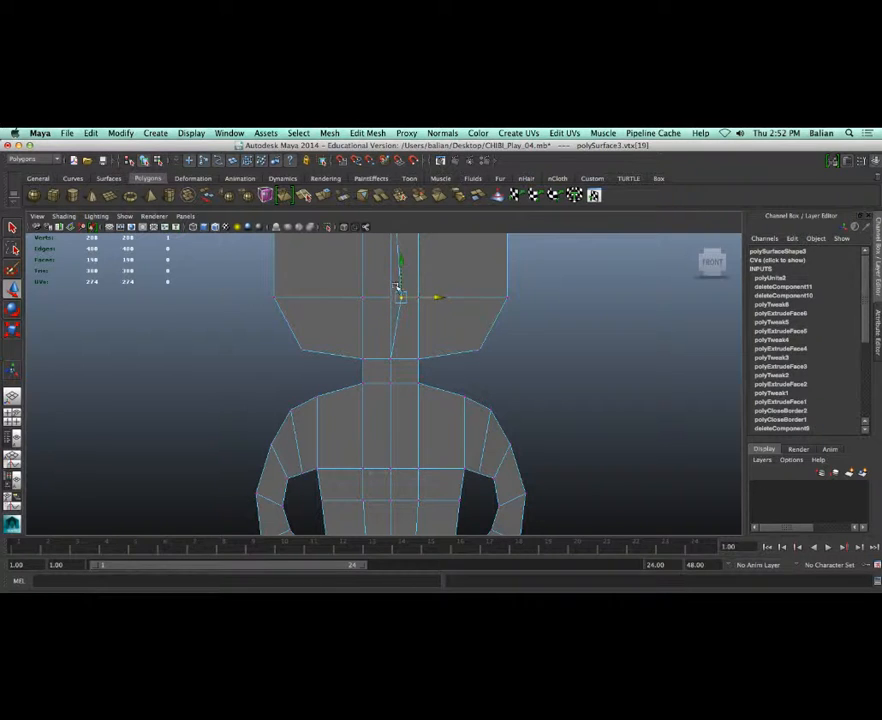
scroll(397, 289, "up", 2)
key("space")
left_click_drag(397, 289, 396, 266)
scroll(513, 285, "up", 4)
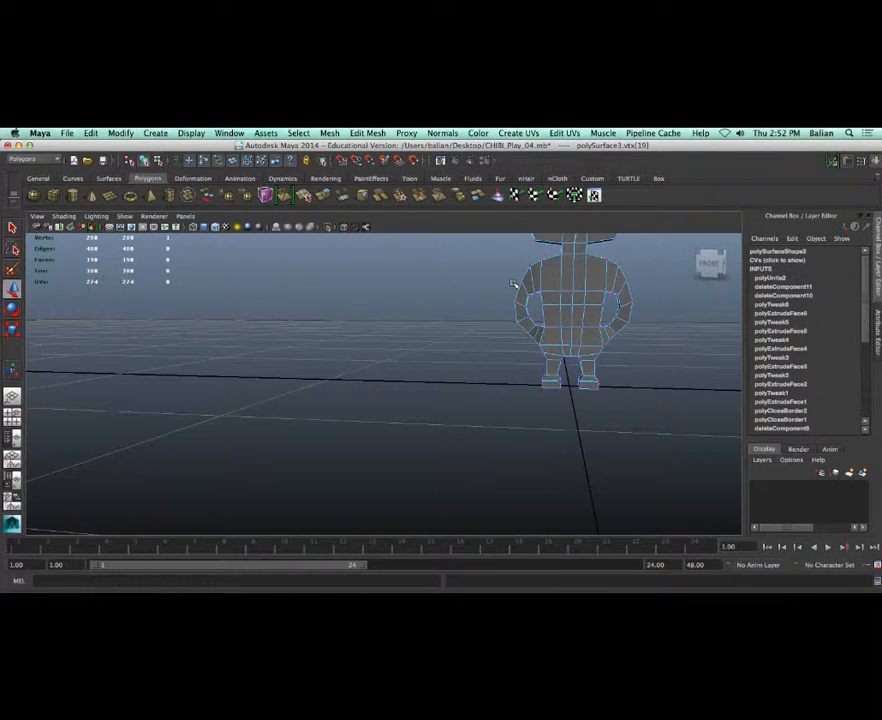
key("f")
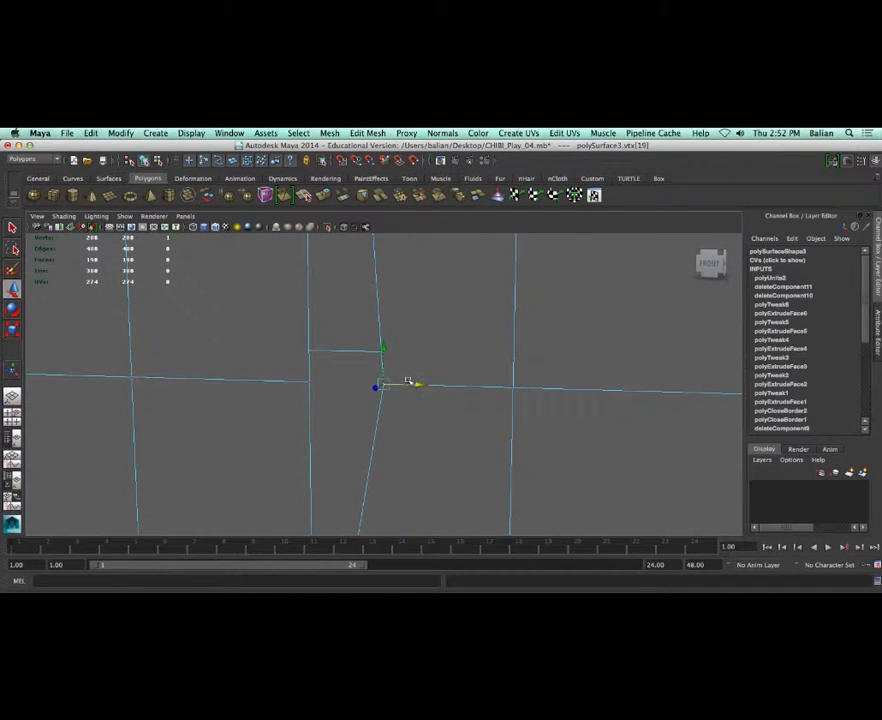
left_click_drag(414, 383, 485, 388)
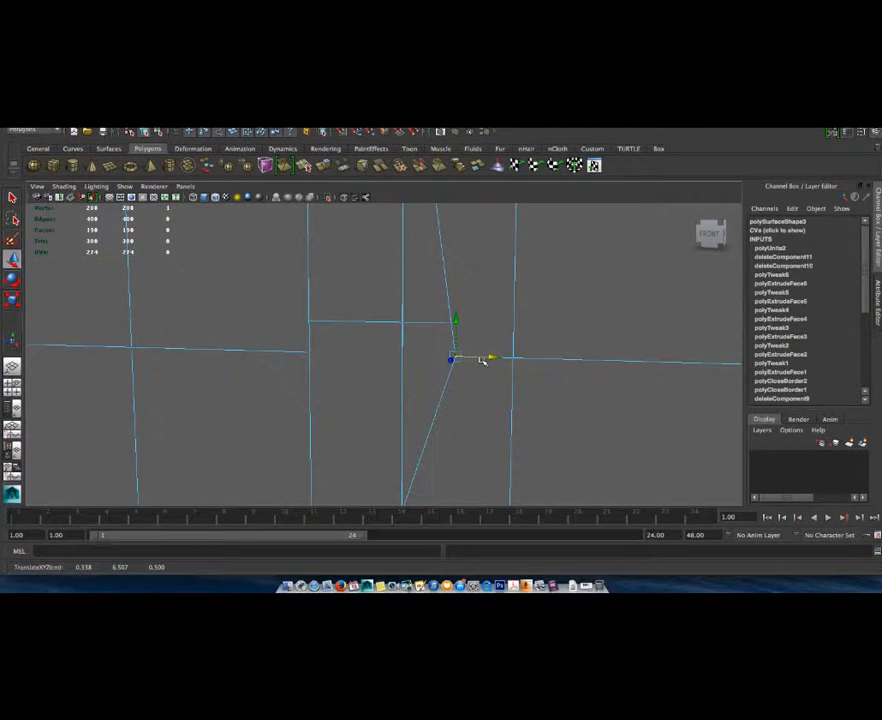
key("ctrl+z")
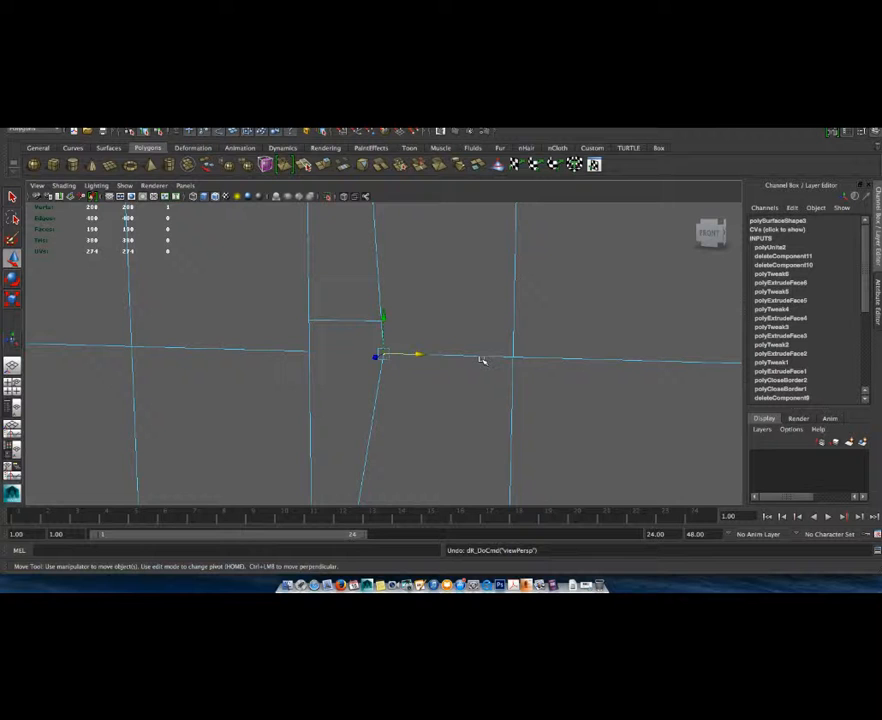
key("ctrl+z")
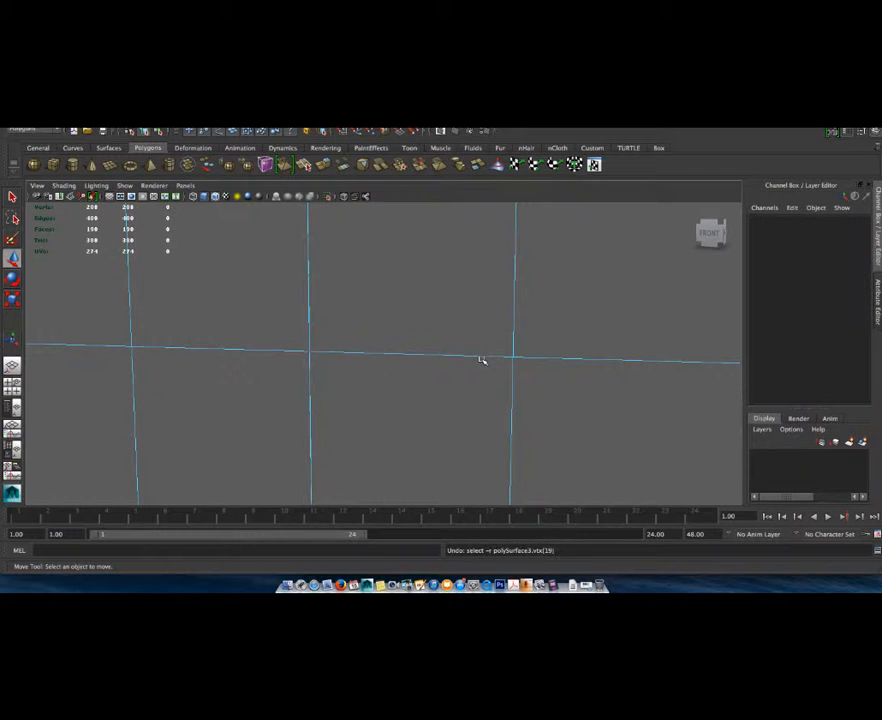
Step: Examine the combined character in perspective and frame the whole model in the front view
scroll(337, 298, "down", 10)
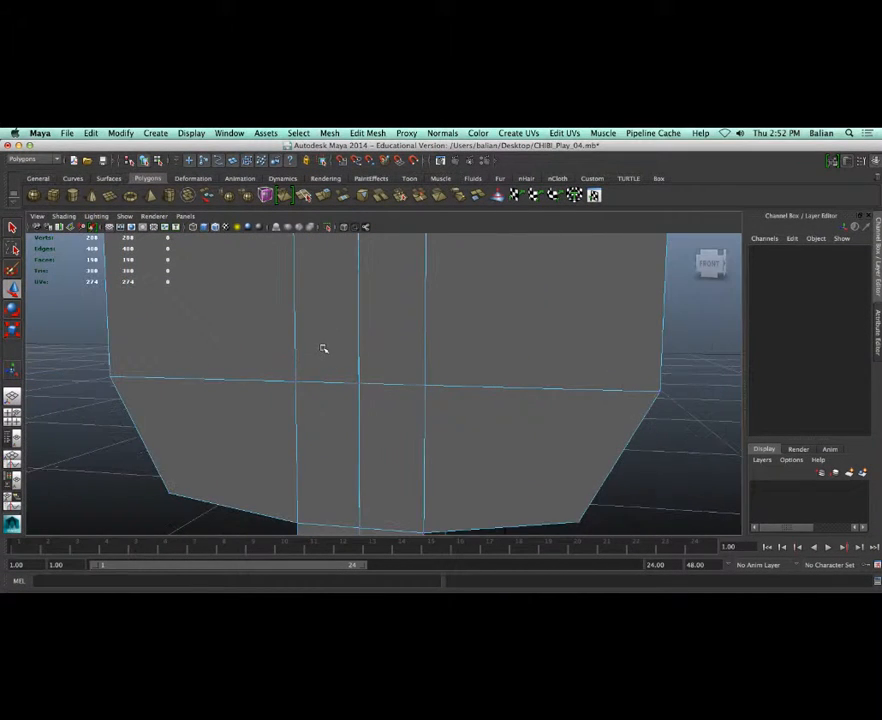
scroll(323, 317, "down", 10)
scroll(323, 348, "down", 6)
left_click_drag(312, 375, 329, 358, "alt")
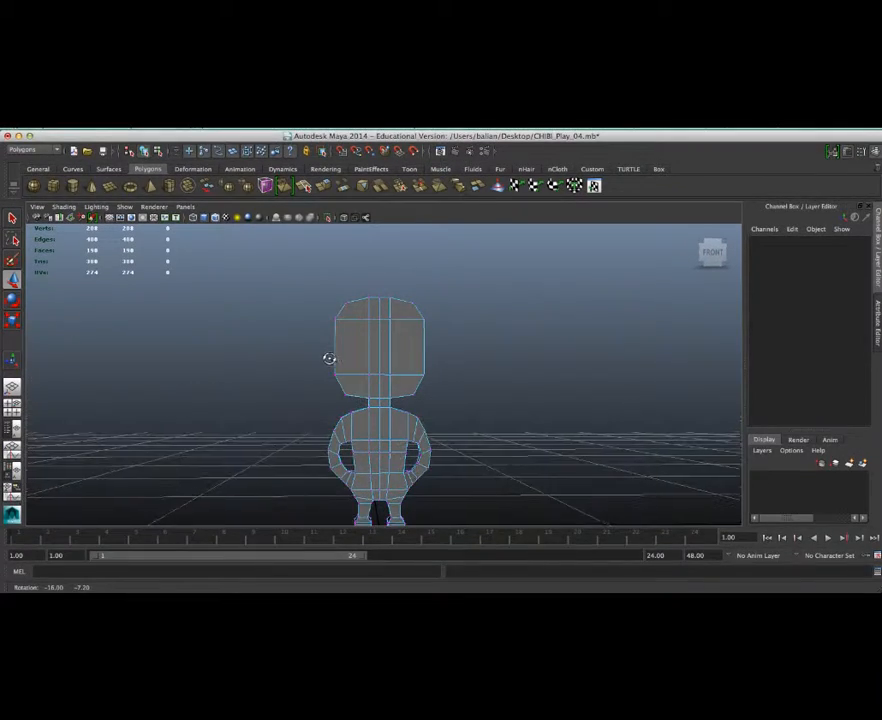
left_click(711, 254)
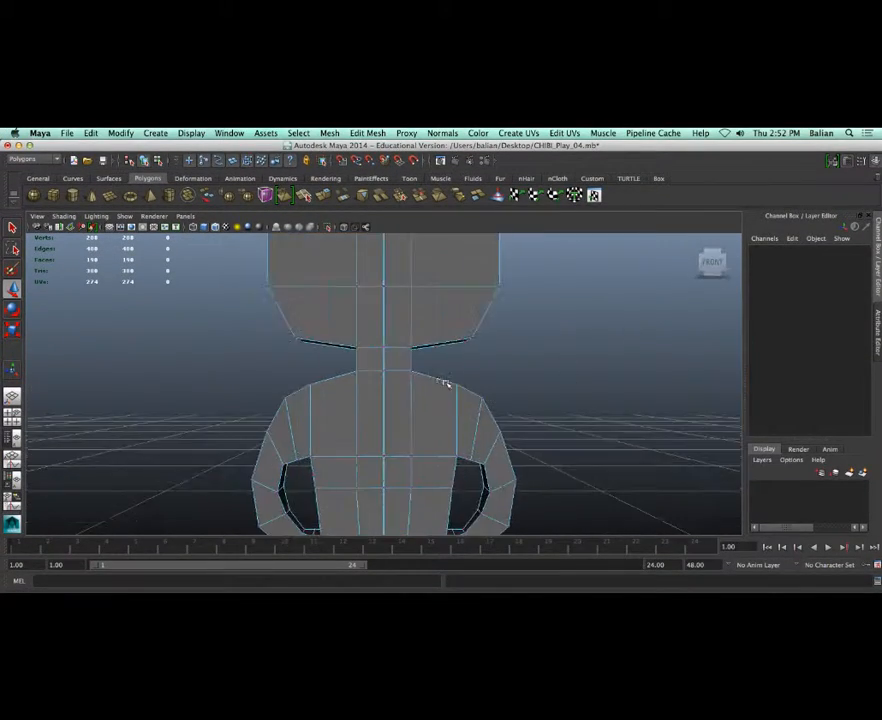
scroll(448, 374, "down", 10)
key("space")
mouse_move(374, 366)
left_mouse_down()
mouse_move(371, 384)
mouse_move(378, 378)
left_mouse_up()
key("f")
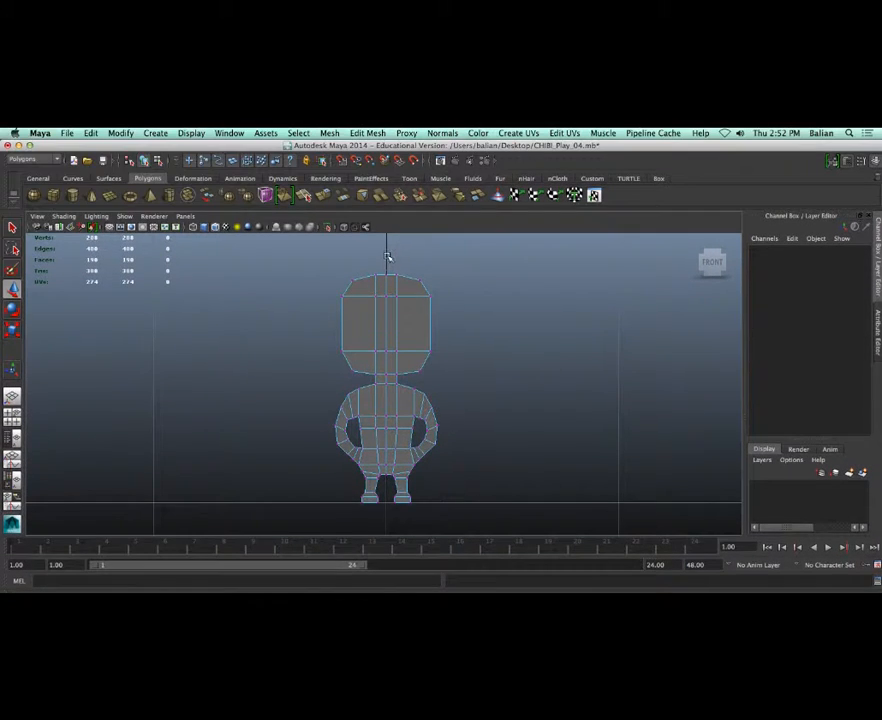
Step: Select the vertices along the character's centre line and merge them with a threshold of 0.01
left_click_drag(373, 443, 381, 480)
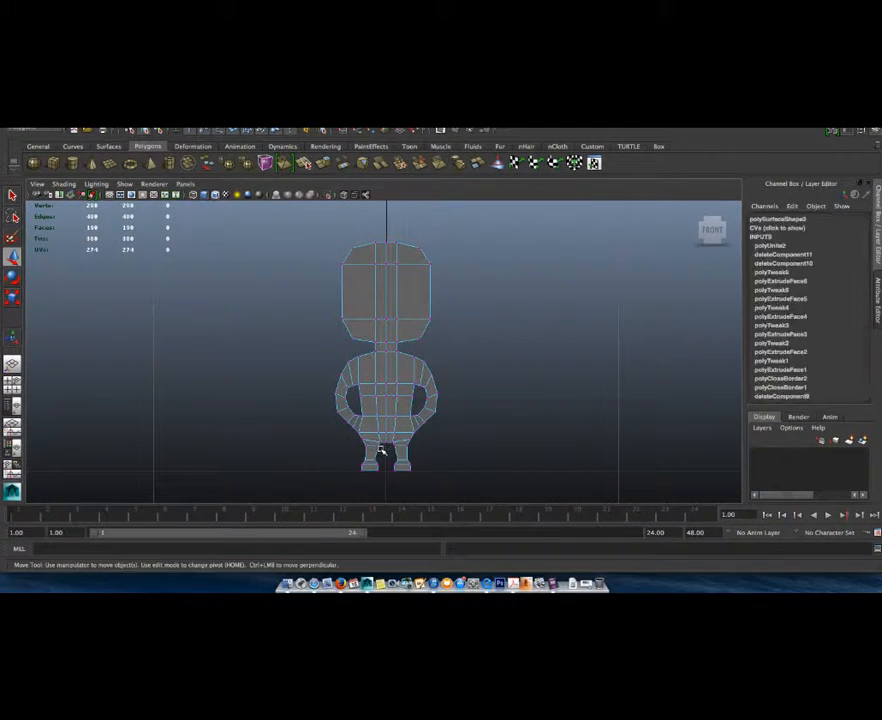
left_click(368, 133)
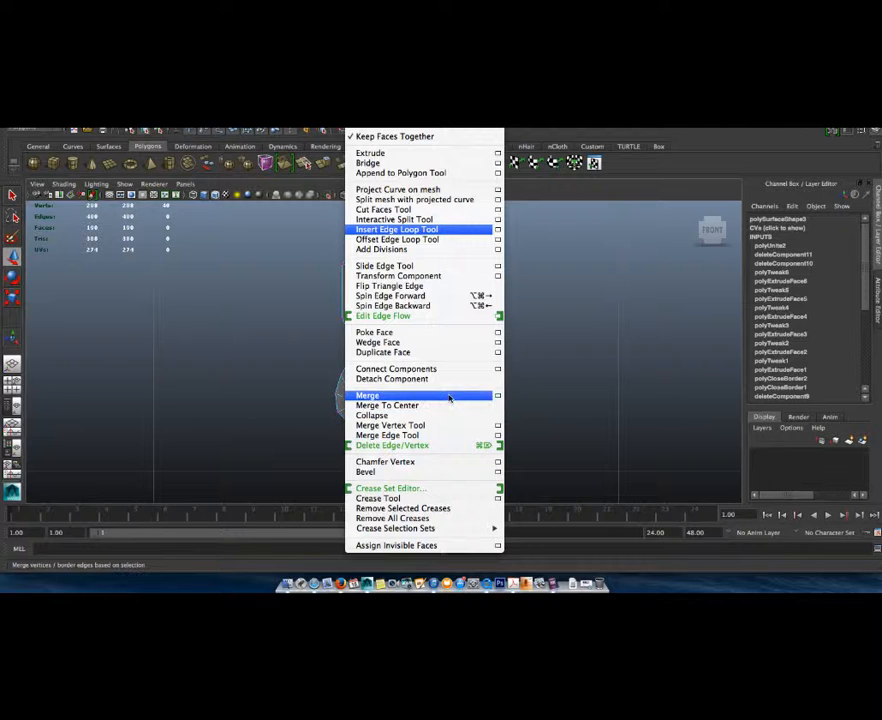
left_click(497, 395)
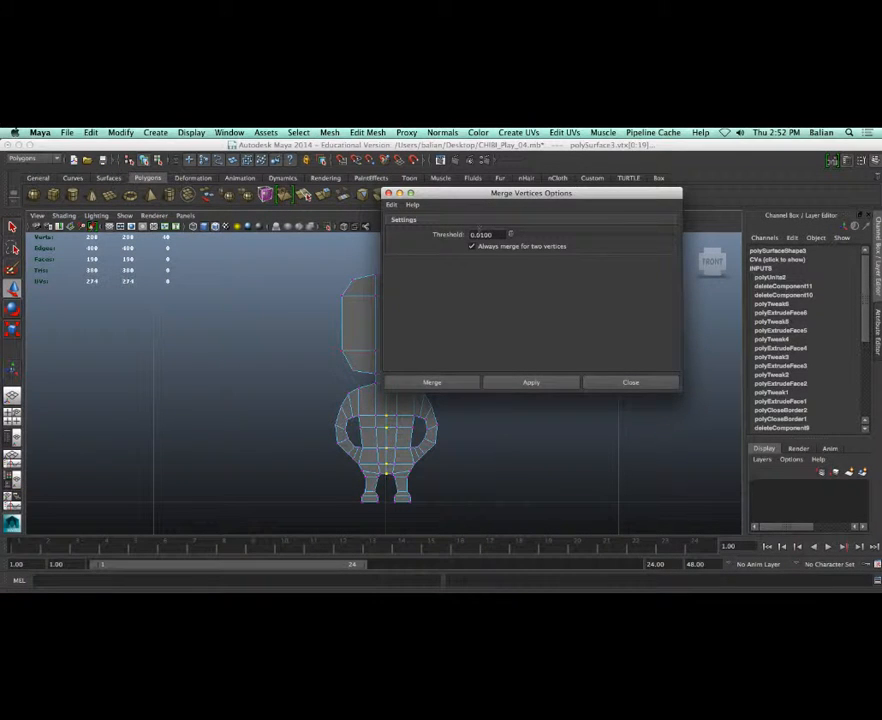
left_click_drag(479, 234, 493, 234)
left_click(517, 383)
left_click(630, 382)
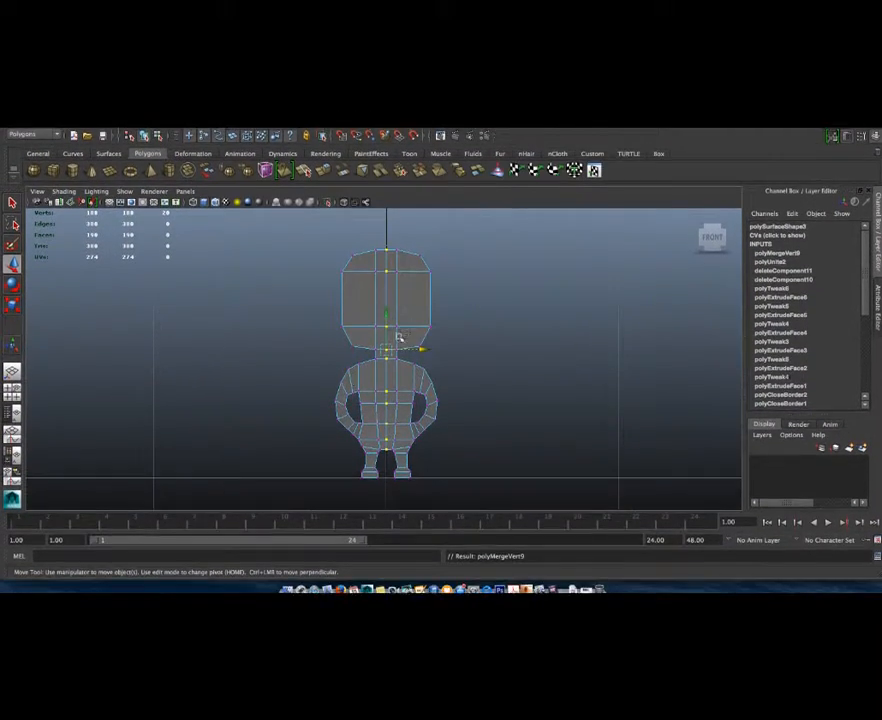
Step: Pull the centre vertex at the base of the neck sideways to test the merged seam, and undo the move
left_click(278, 248)
scroll(397, 254, "up", 5)
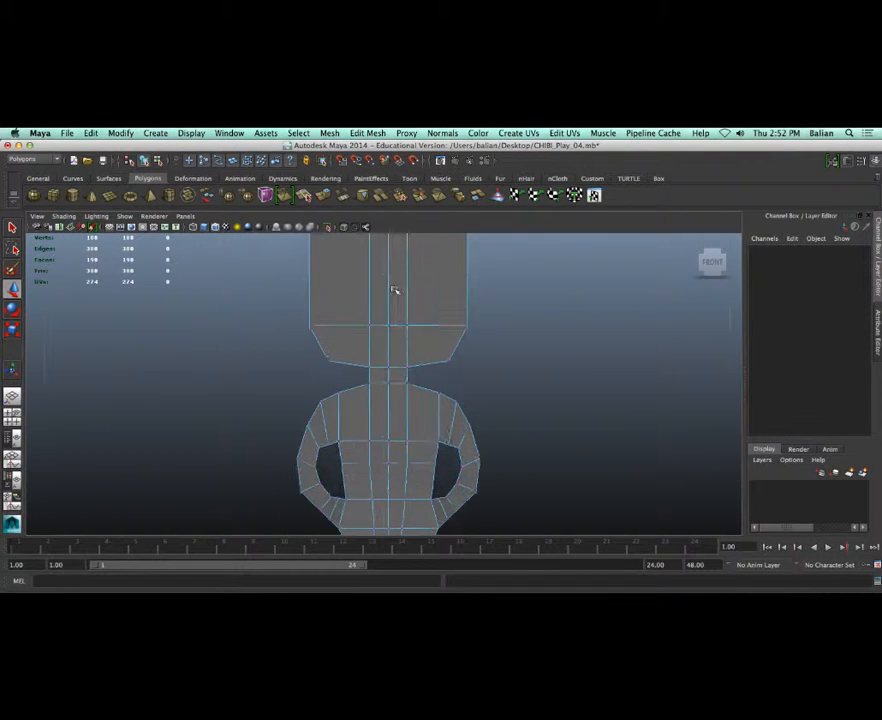
scroll(395, 290, "up", 8)
left_click(415, 371)
left_click_drag(449, 362, 478, 362)
key("ctrl+z")
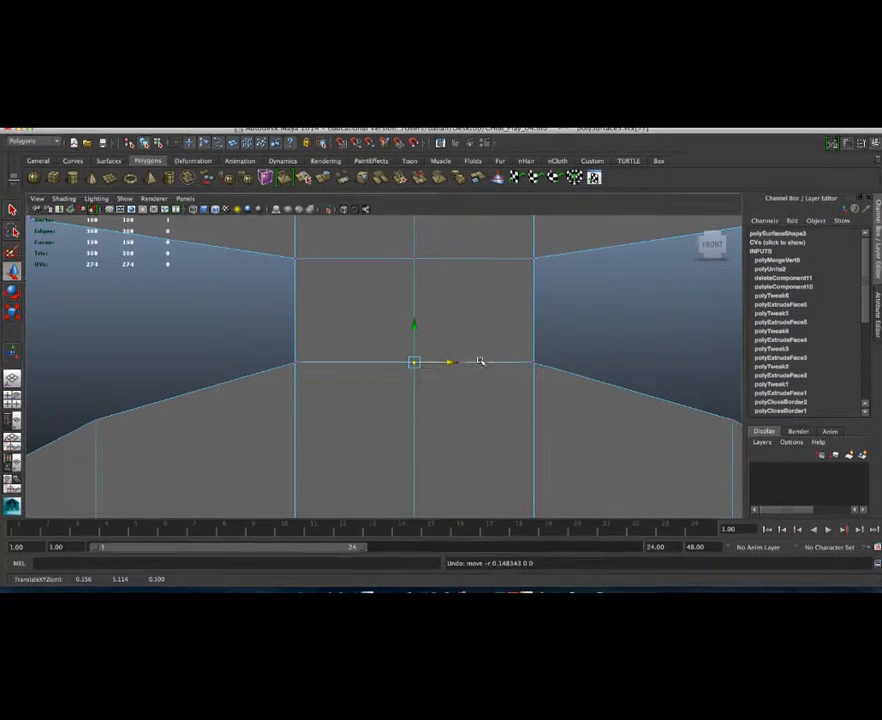
Step: Examine the merged character's torso, arms and legs in the perspective view
scroll(436, 330, "down", 8)
key("space")
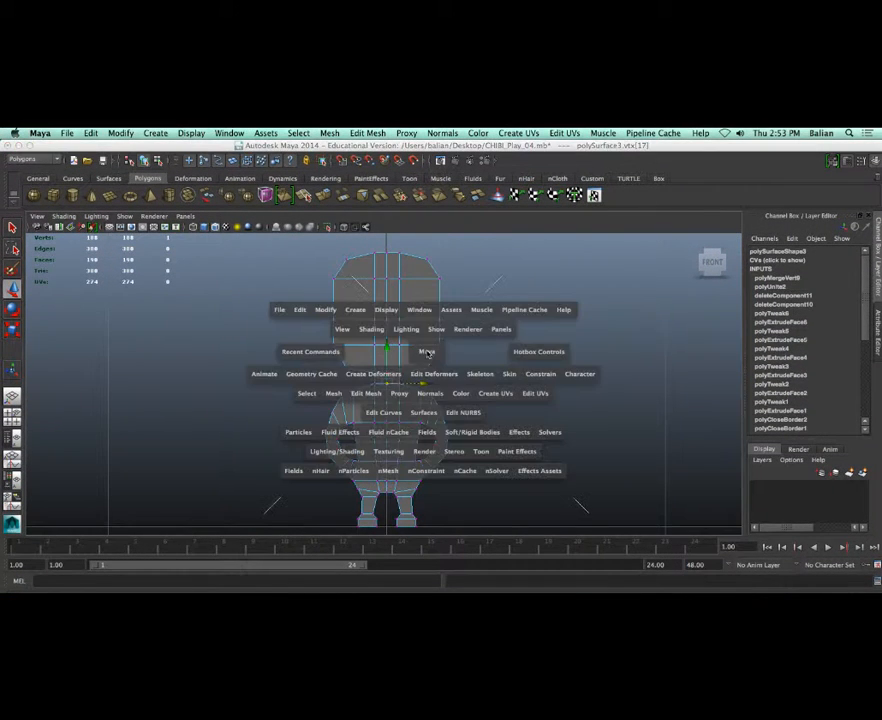
left_click(427, 352)
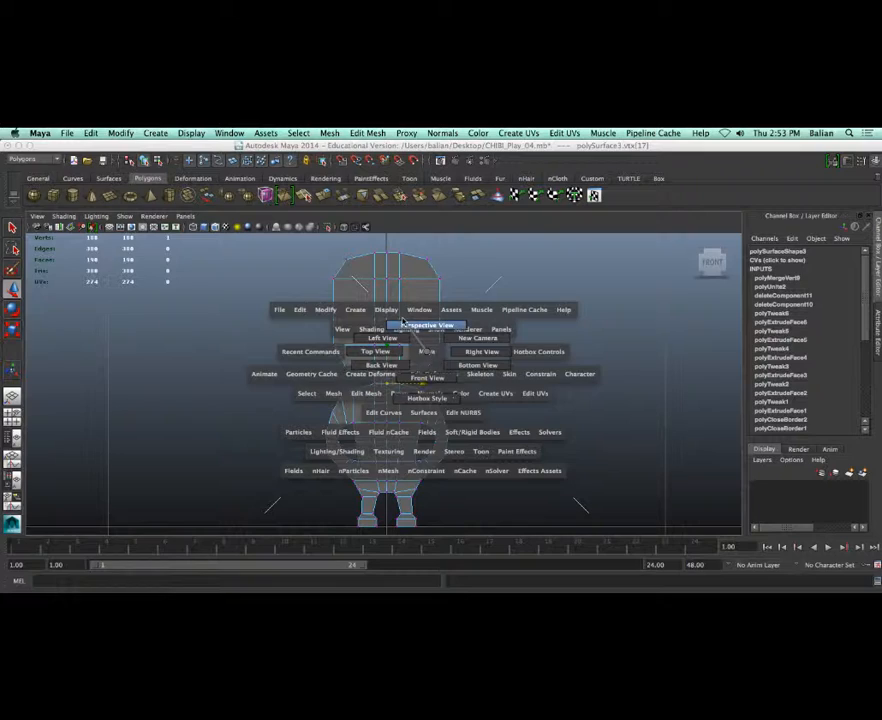
scroll(396, 336, "up", 5)
mouse_move(392, 367)
left_mouse_down("alt")
mouse_move(303, 376)
mouse_move(171, 353)
mouse_move(380, 369)
mouse_move(394, 361)
left_mouse_up("alt")
scroll(392, 360, "up", 2)
scroll(392, 360, "down", 8)
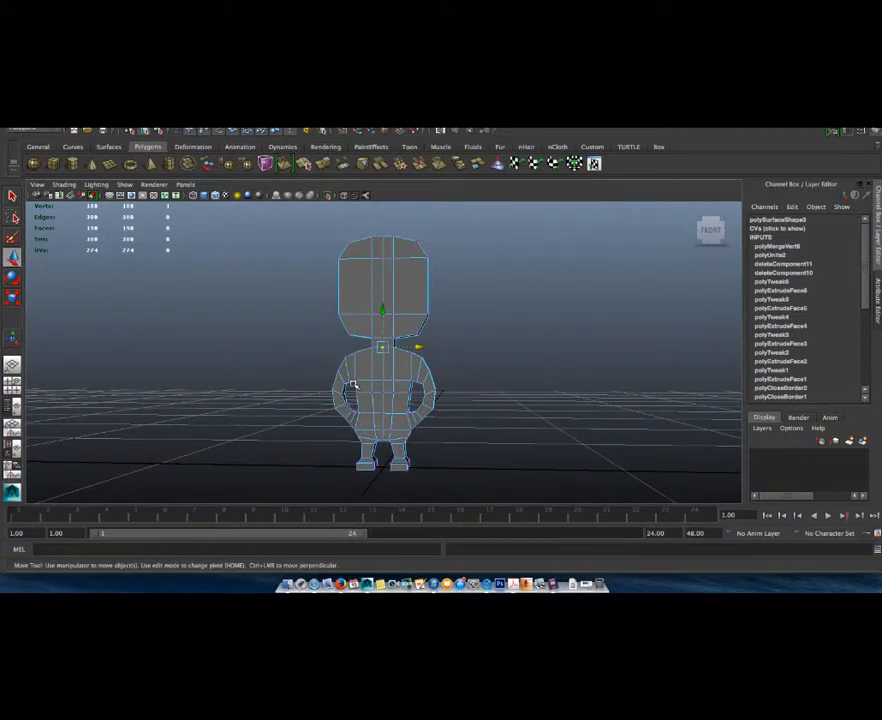
scroll(353, 385, "up", 3)
scroll(344, 412, "down", 5)
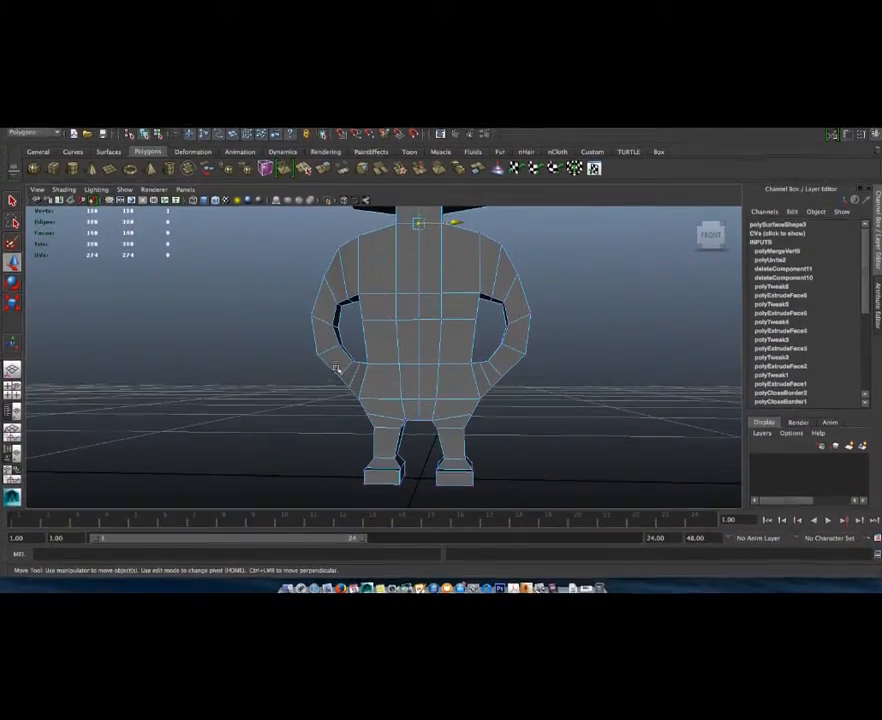
Step: Delete the elbow and forearm faces of the bent arm on the viewer's left side
left_click_drag(339, 381, 280, 353, "alt")
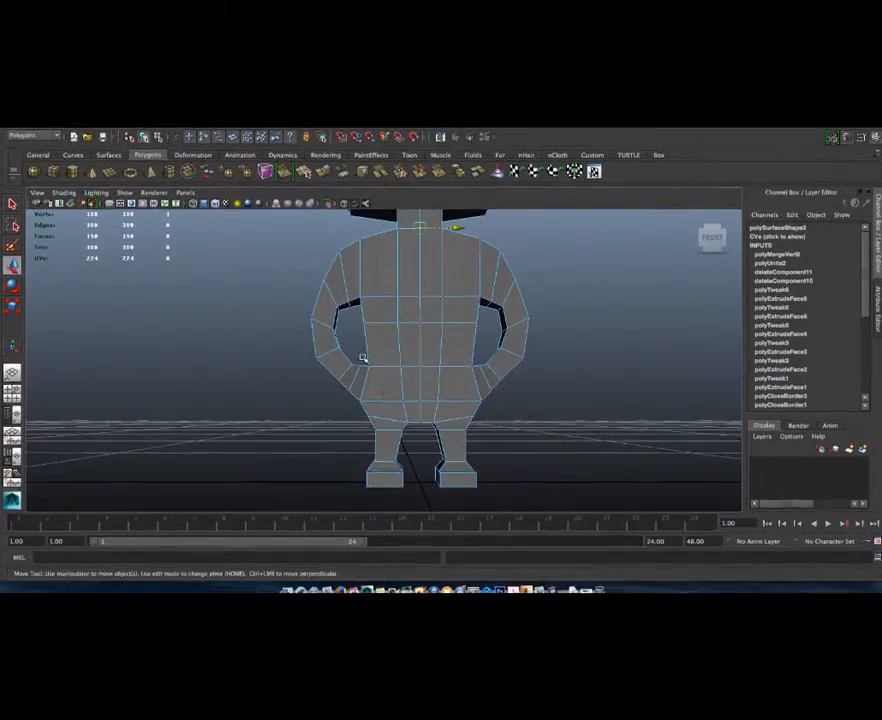
right_click_drag(322, 330, 314, 373)
left_click_drag(276, 344, 345, 396)
key("w")
key("Delete")
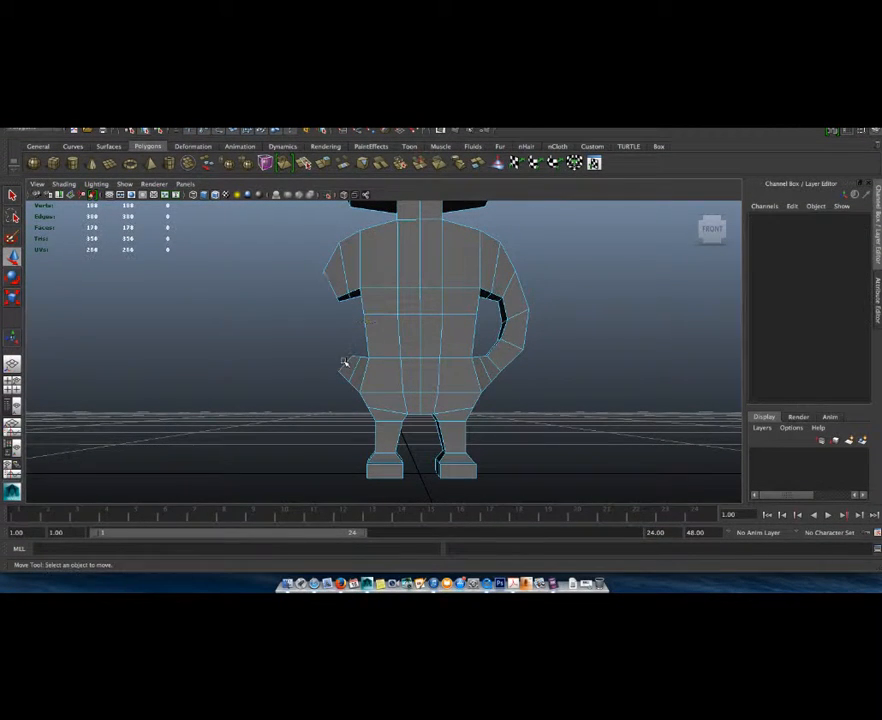
Step: Delete the remaining two rings of hand faces attached to the hip on the side of the cut arm
left_click_drag(296, 355, 336, 378, "alt")
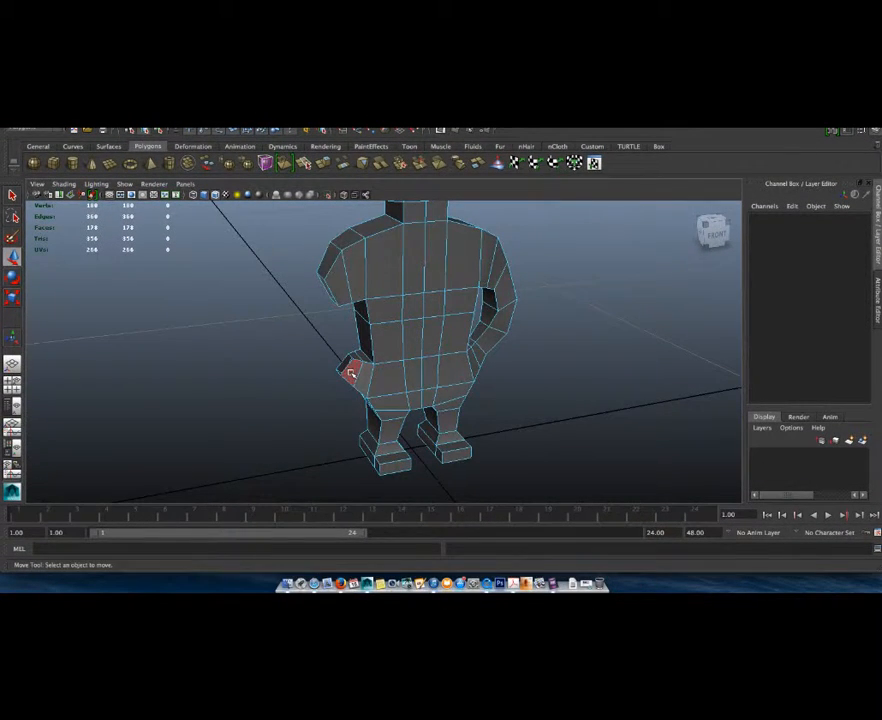
double_click(351, 373)
left_click(295, 349)
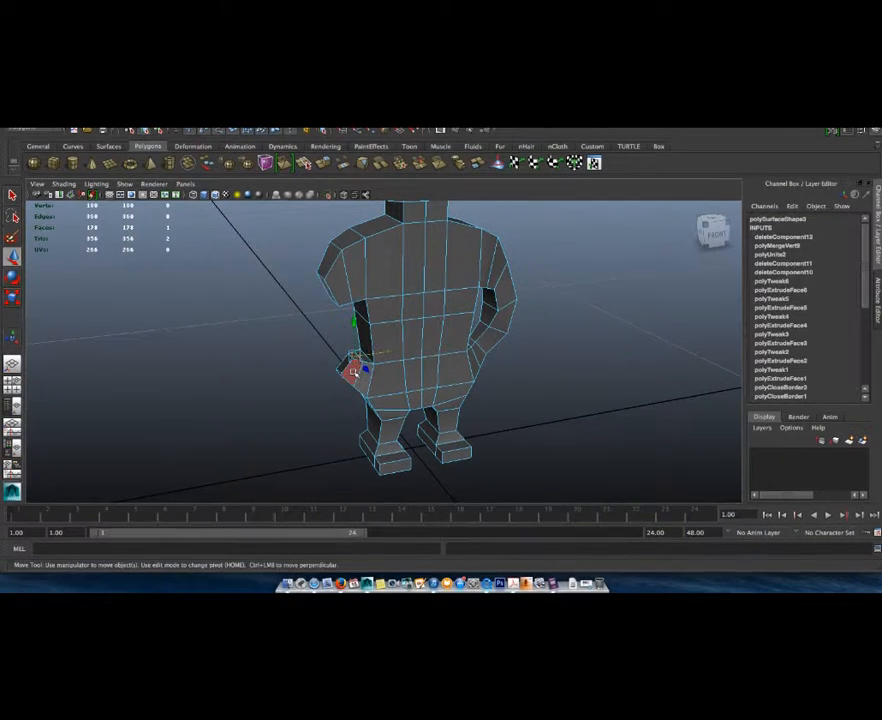
left_click(355, 374)
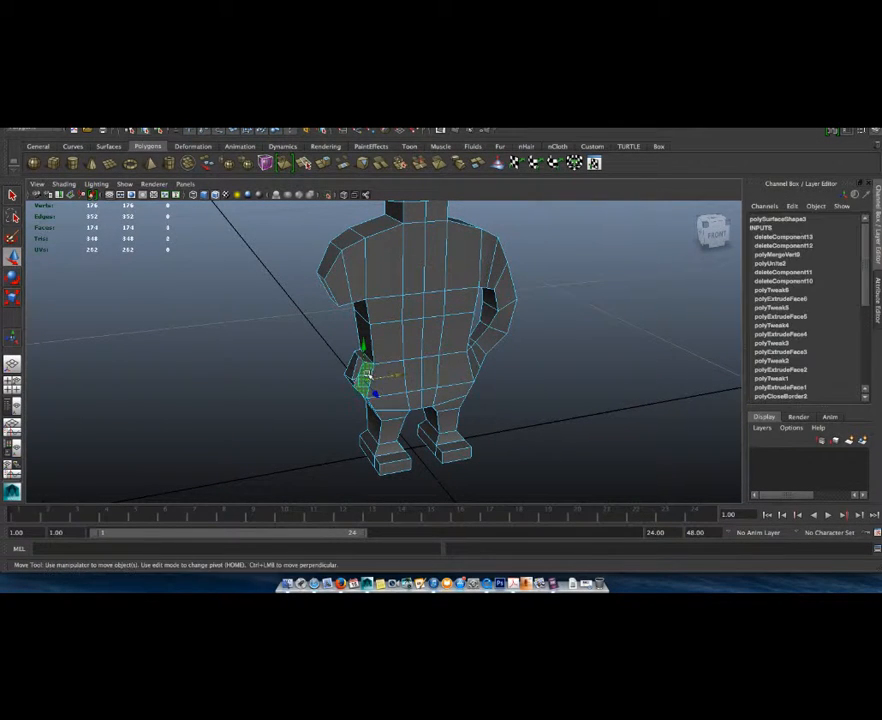
scroll(365, 353, "up", 5)
double_click(334, 363, "shift")
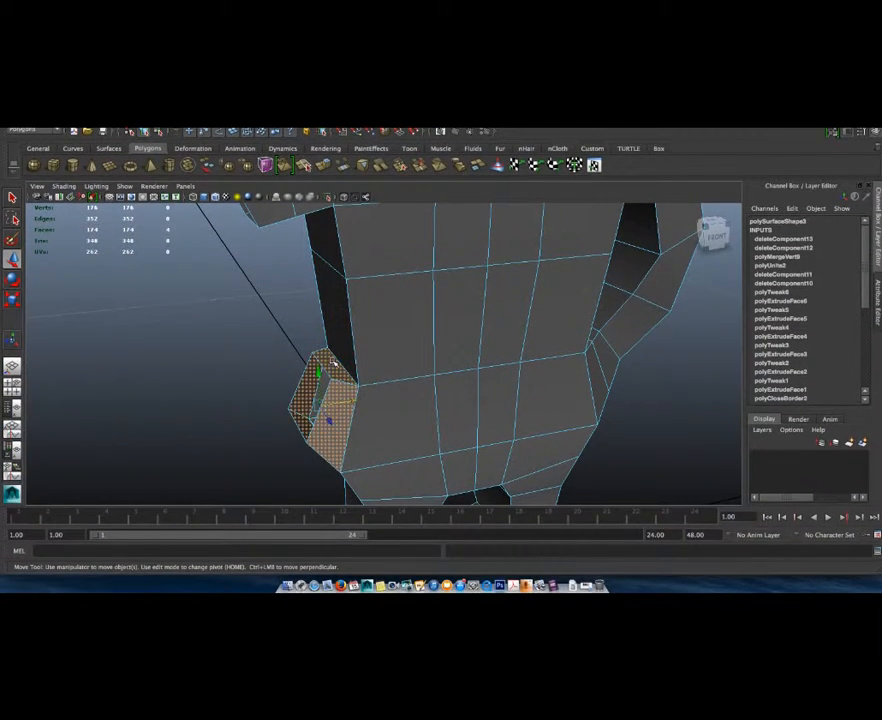
key("Delete")
scroll(276, 331, "down", 5)
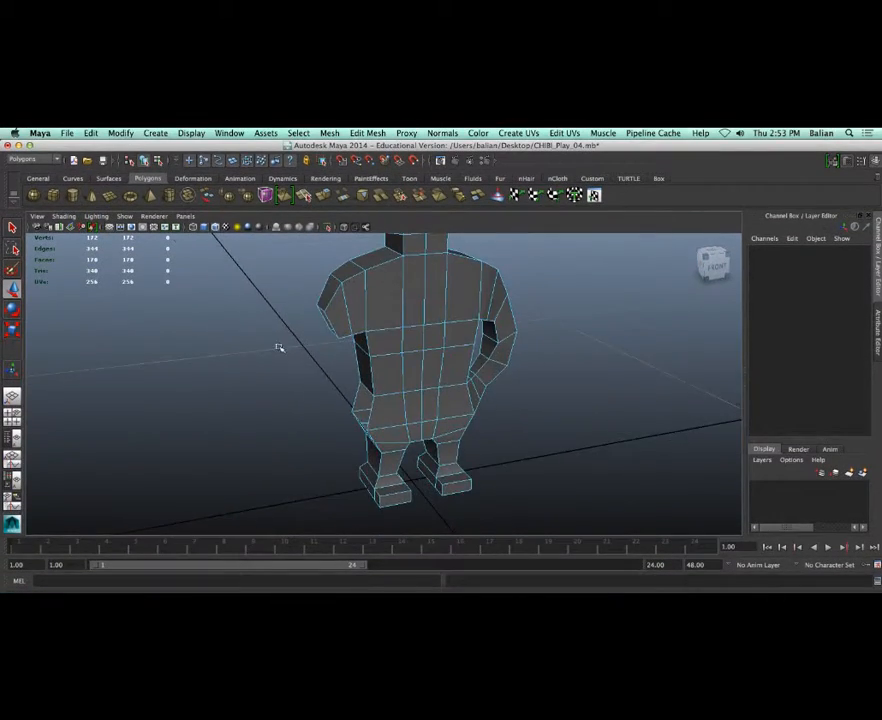
Step: Fill the open hole in the hip using the border edges where the hand was attached
left_click_drag(279, 347, 340, 346, "alt")
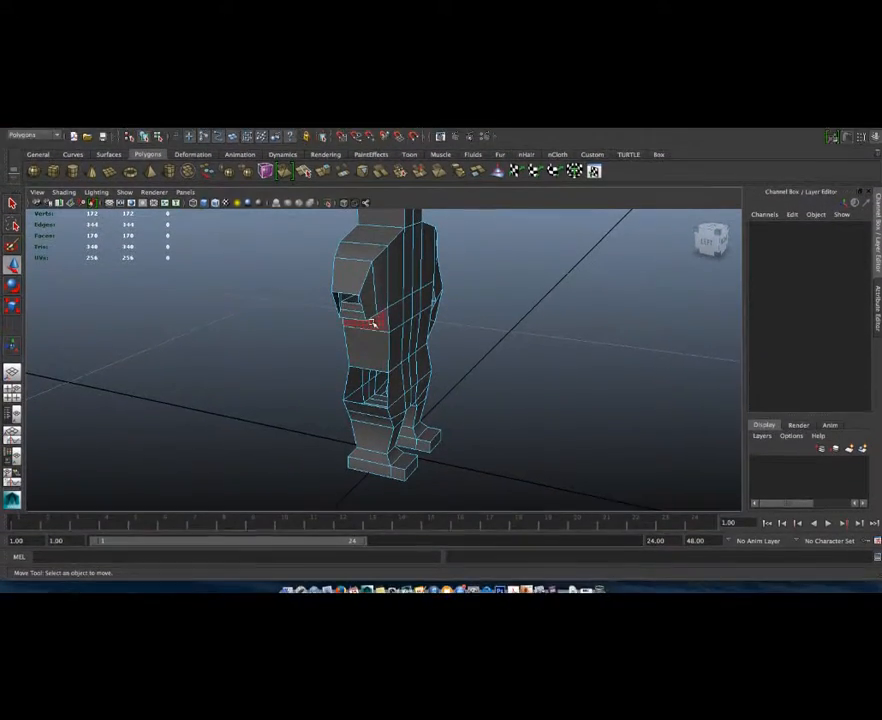
scroll(347, 314, "up", 5)
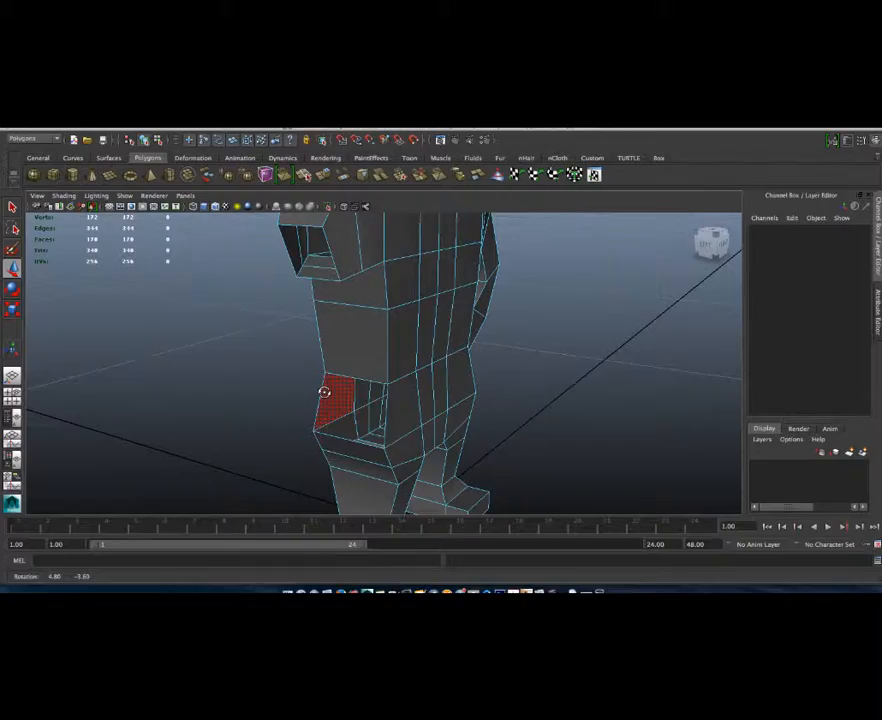
mouse_move(348, 362)
right_mouse_down()
mouse_move(335, 335)
mouse_move(346, 350)
right_mouse_up()
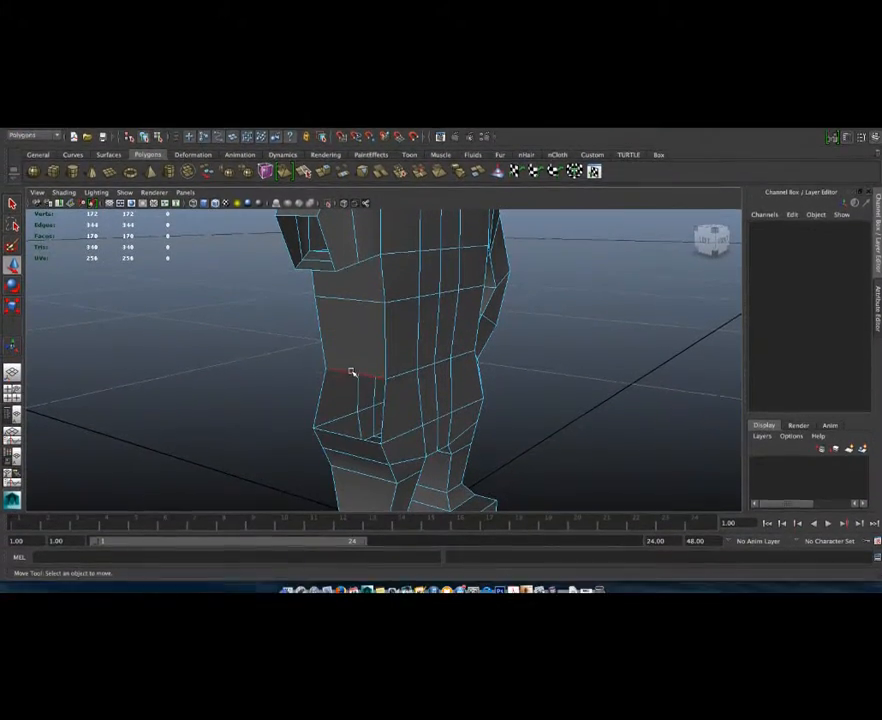
left_click(351, 372)
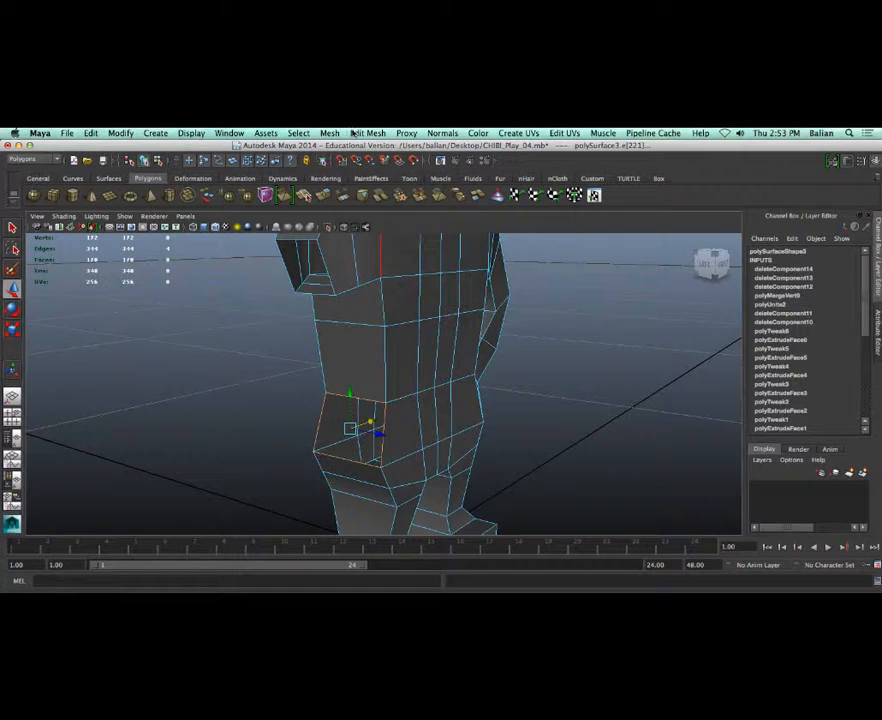
left_click(330, 133)
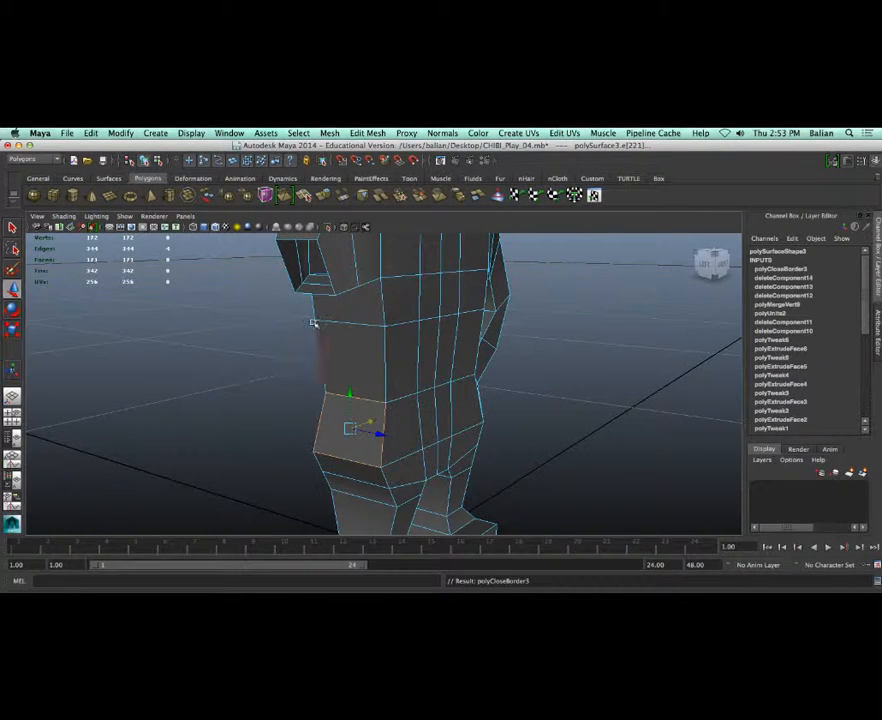
Step: Fill the open end of the cut upper arm from its border edges
double_click(293, 239)
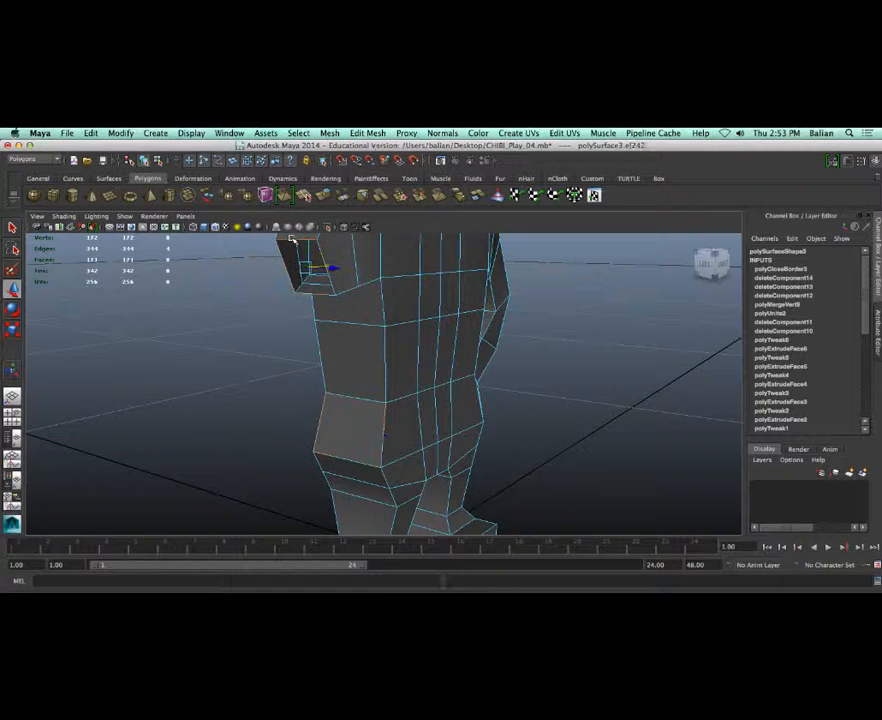
key("g")
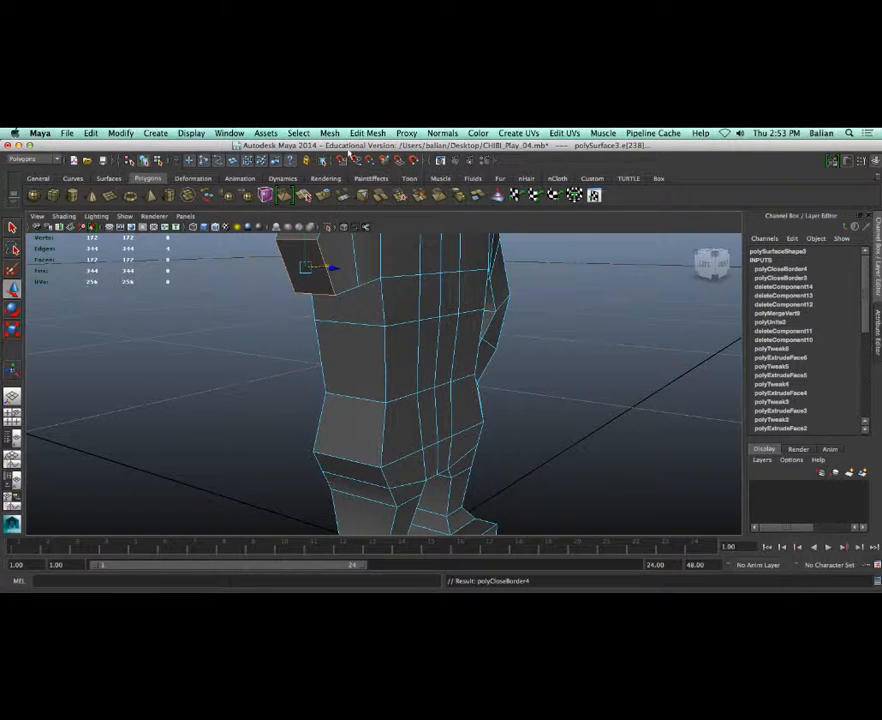
scroll(296, 391, "down", 5)
left_click_drag(295, 389, 340, 321, "alt")
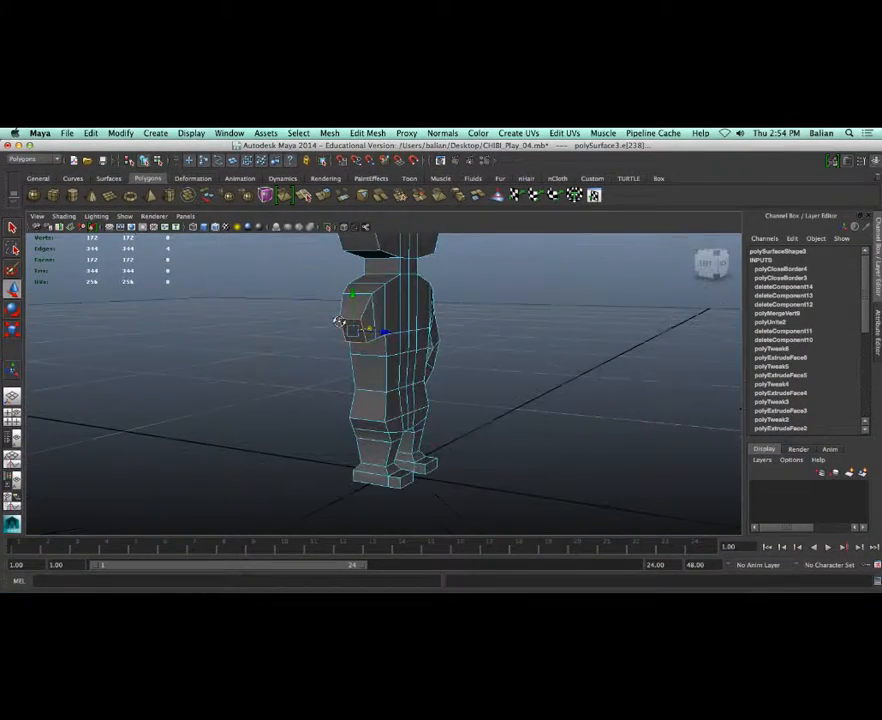
Step: Try to extrude the upper arm's end edges downward, and undo back to before the arm opening was filled
left_click(325, 196)
left_click_drag(349, 376, 341, 399)
key("super+z")
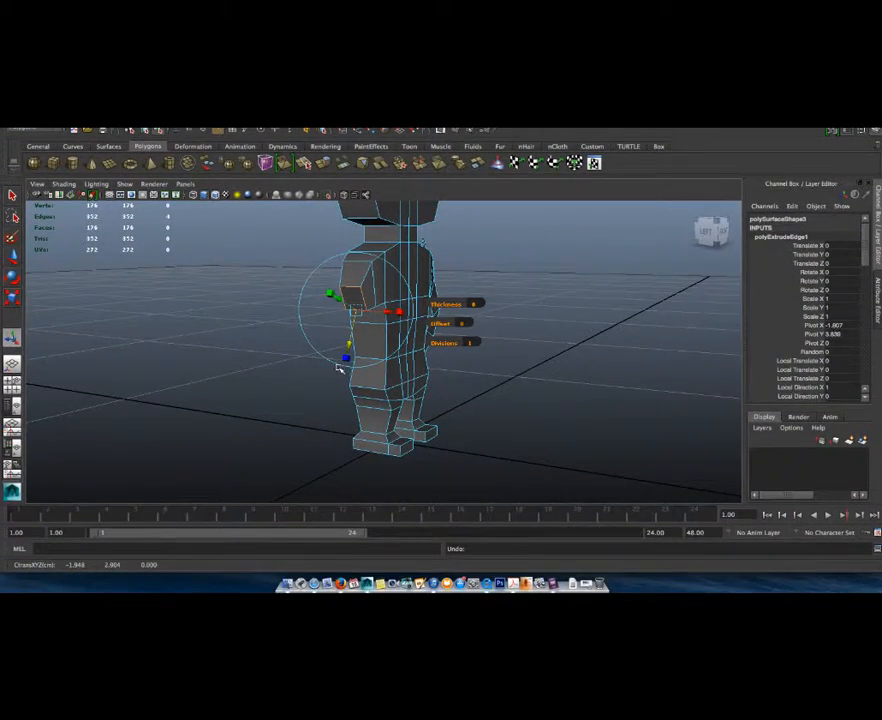
mouse_move(352, 293)
right_mouse_down()
mouse_move(374, 280)
mouse_move(374, 311)
right_mouse_up()
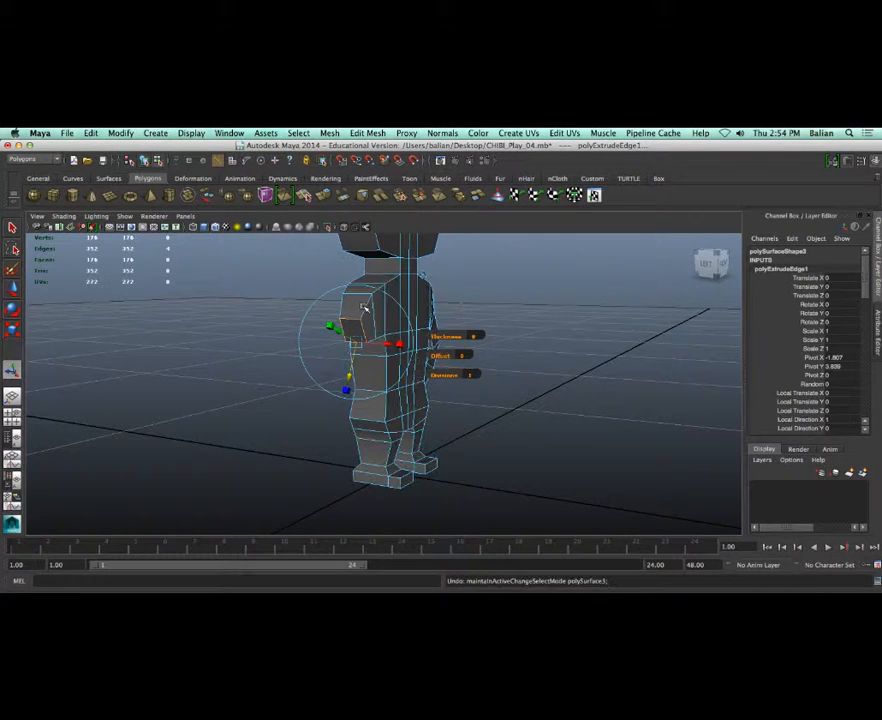
left_click(364, 308)
left_click(364, 308, "shift")
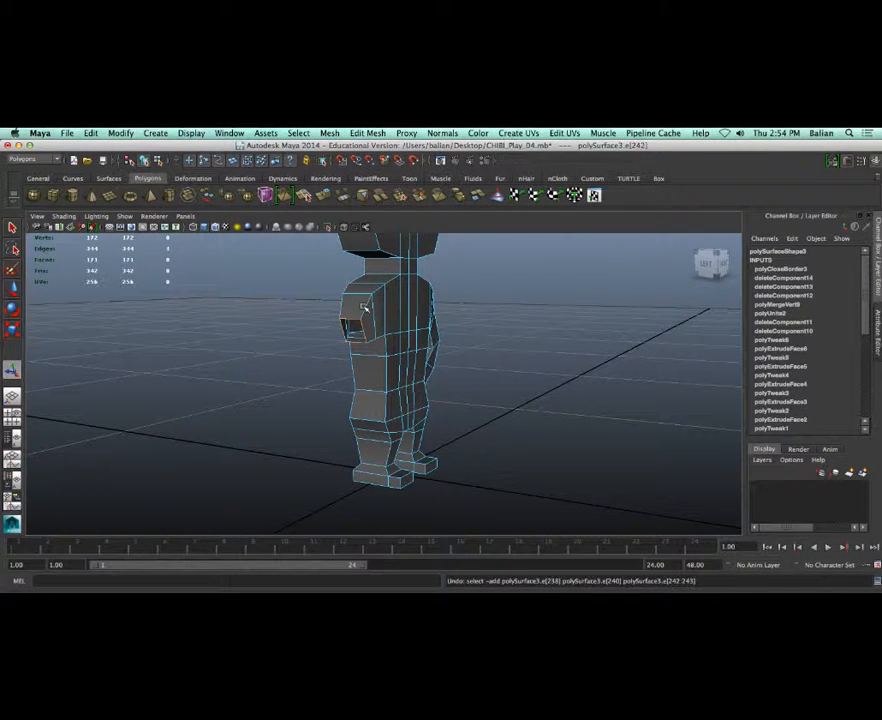
Step: Select the border edges of the cut upper arm and close the opening with Fill Hole
left_click(341, 315)
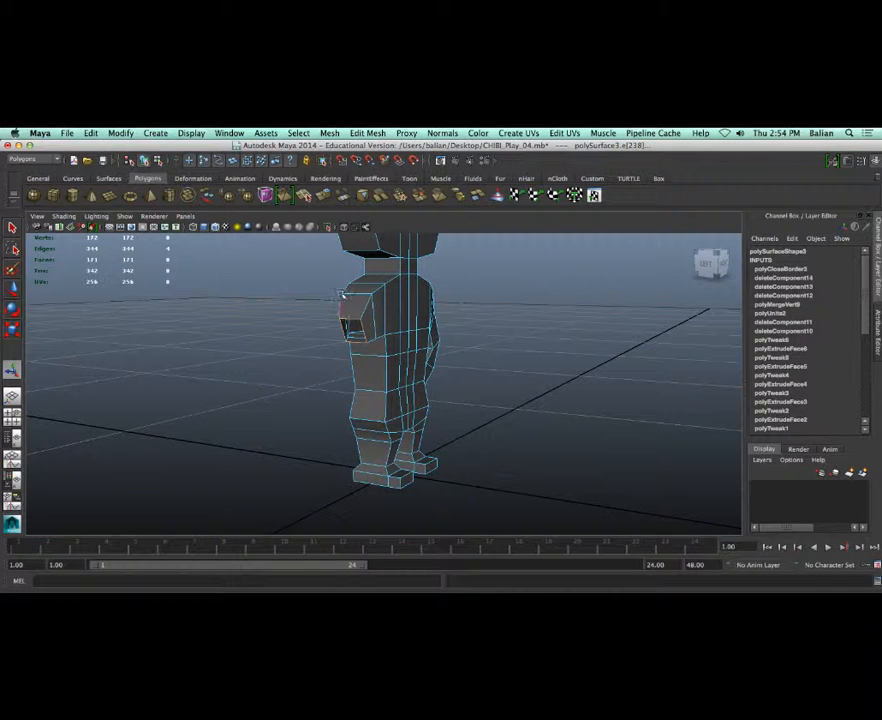
left_click(331, 131)
left_click(338, 335)
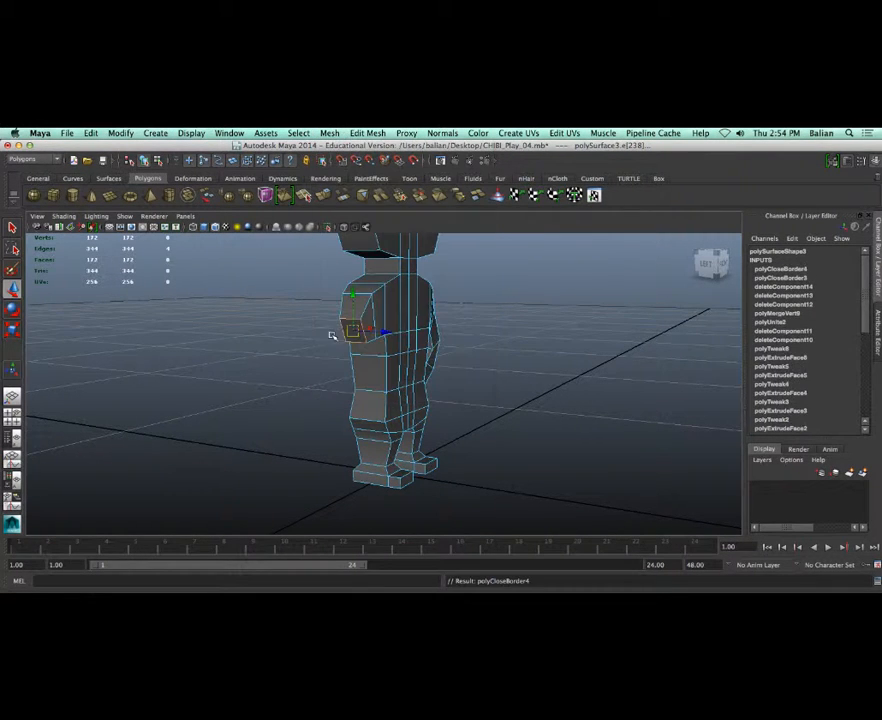
Step: Select the cap face at the end of the upper arm and extrude it outward by about 0.408
scroll(366, 331, "up", 4)
key("ctrl+shift+a")
right_click_drag(368, 257, 370, 291)
left_click(315, 263)
scroll(315, 263, "down", 5)
scroll(293, 329, "up", 2)
left_click_drag(293, 329, 351, 283, "alt")
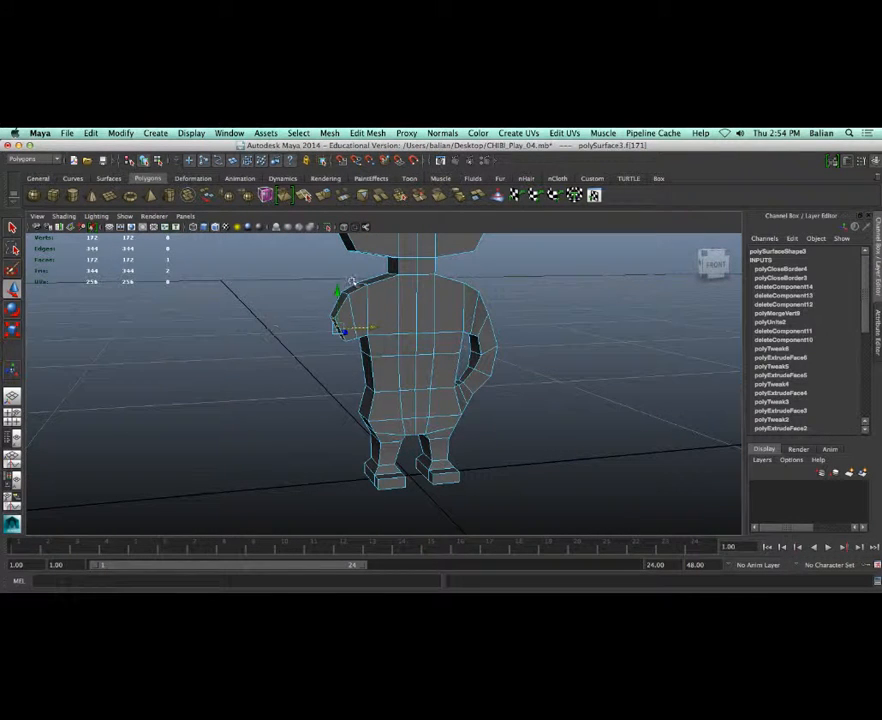
left_click(323, 196)
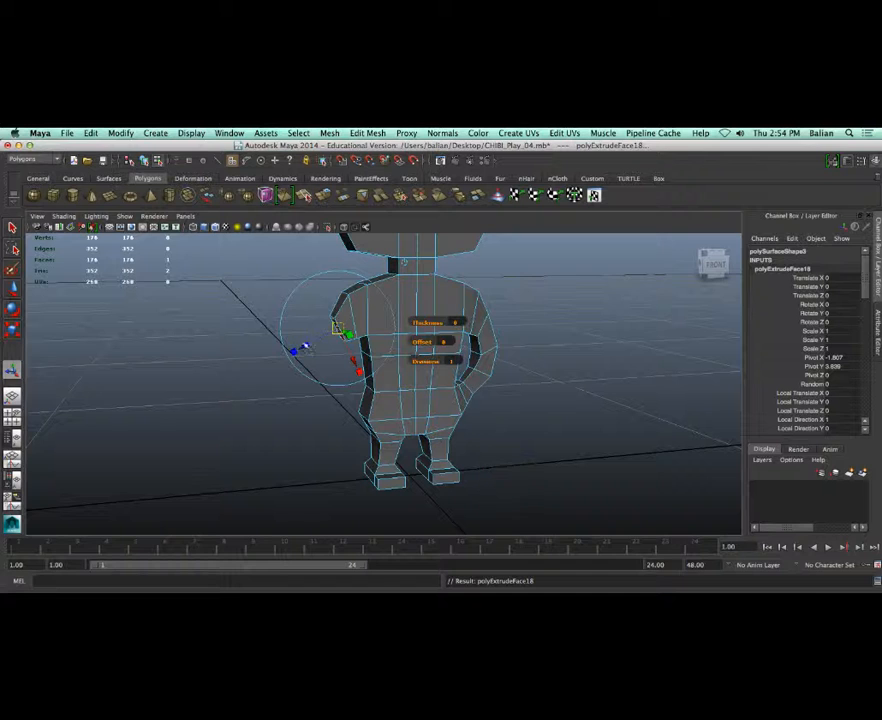
mouse_move(308, 347)
left_mouse_down()
mouse_move(285, 360)
mouse_move(293, 356)
left_mouse_up()
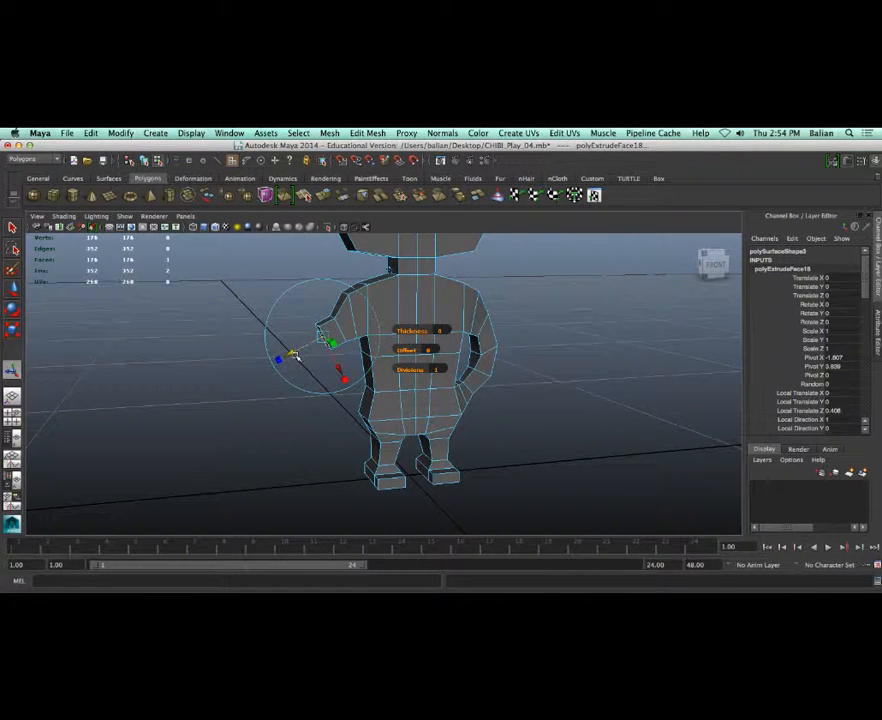
Step: Rotate, move and scale the end face of the extruded arm segment so the arm slopes downward
key("e")
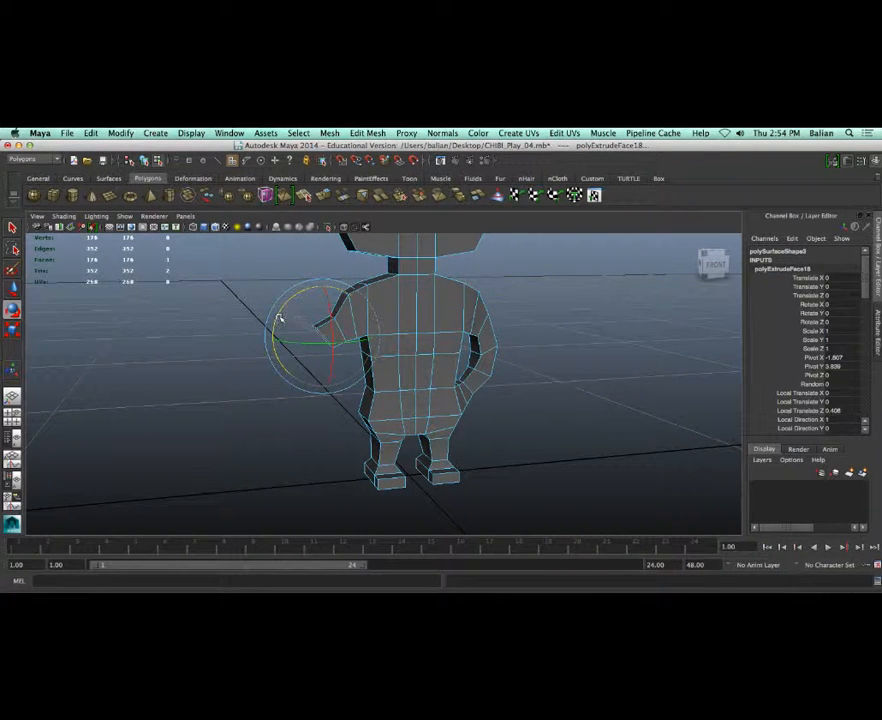
key("w")
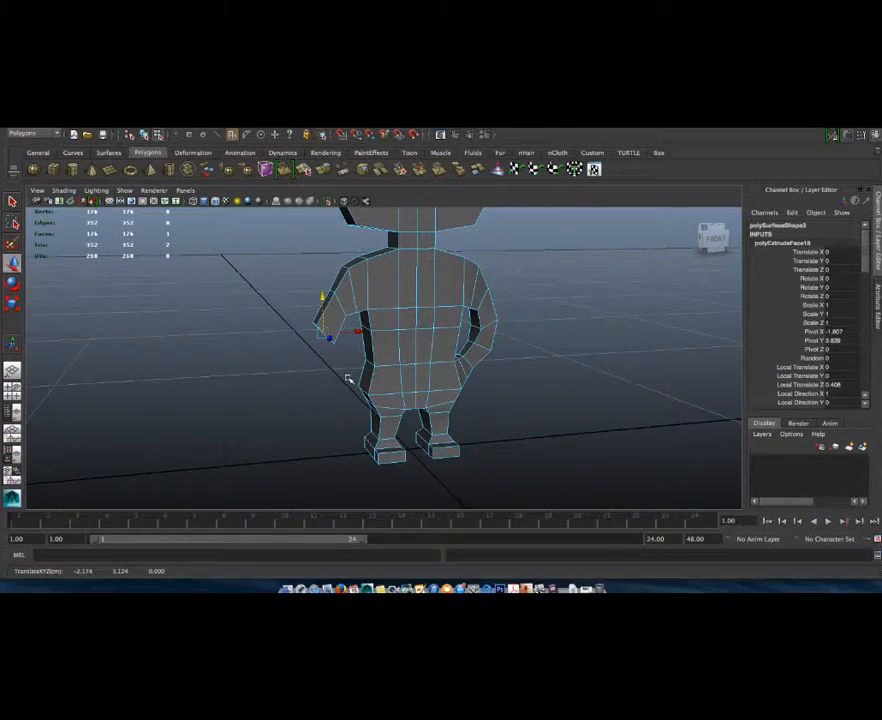
key("r")
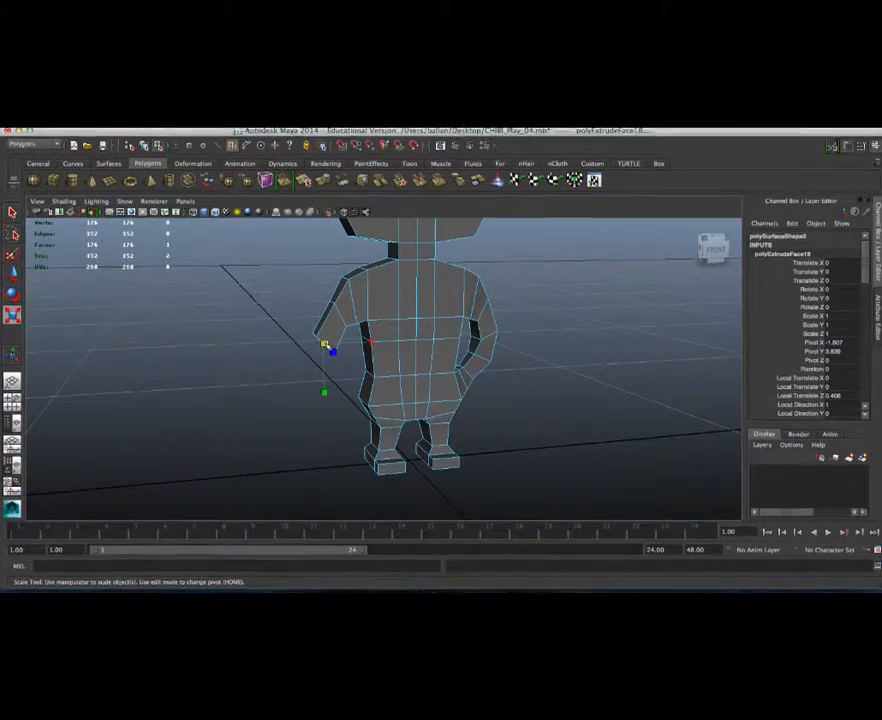
Step: Extrude the arm's end face by about 0.449, turn it to face downward and shift it toward the body
mouse_move(327, 371)
left_mouse_down("alt")
mouse_move(301, 360)
mouse_move(329, 351)
mouse_move(333, 358)
left_mouse_up("alt")
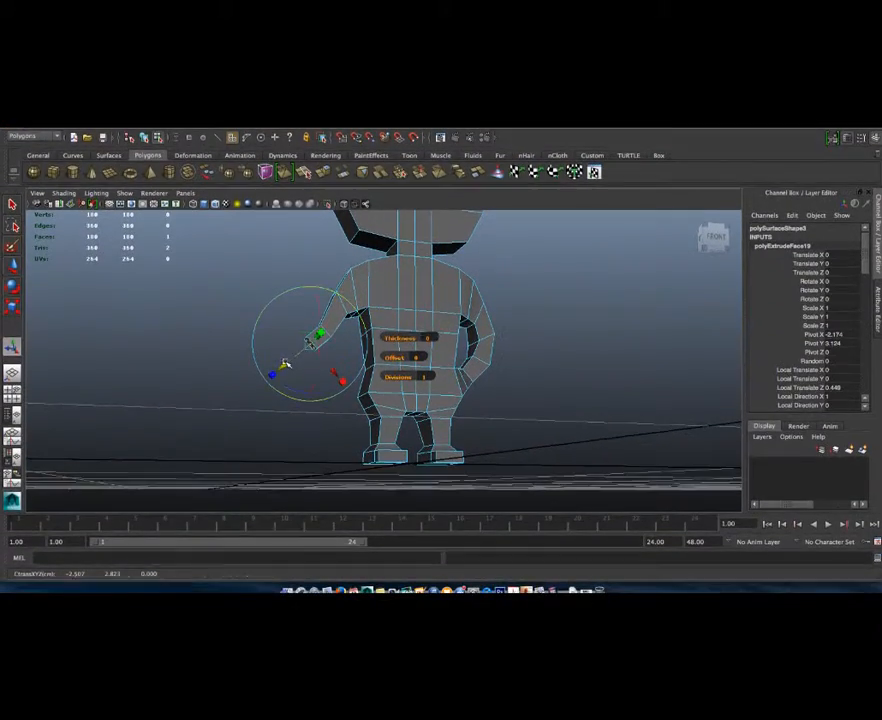
key("e")
left_click_drag(267, 361, 291, 371)
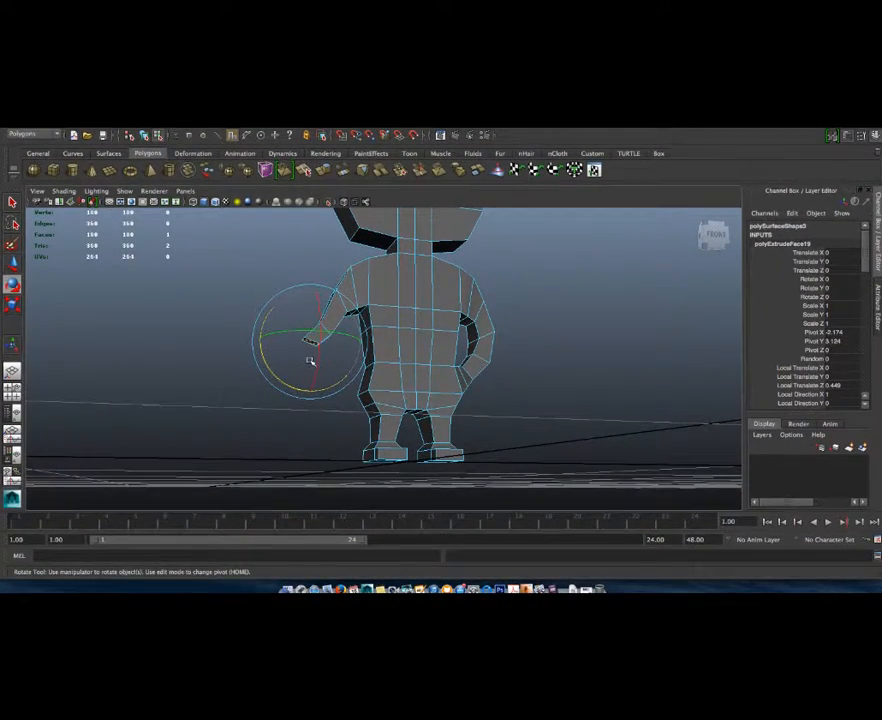
key("w")
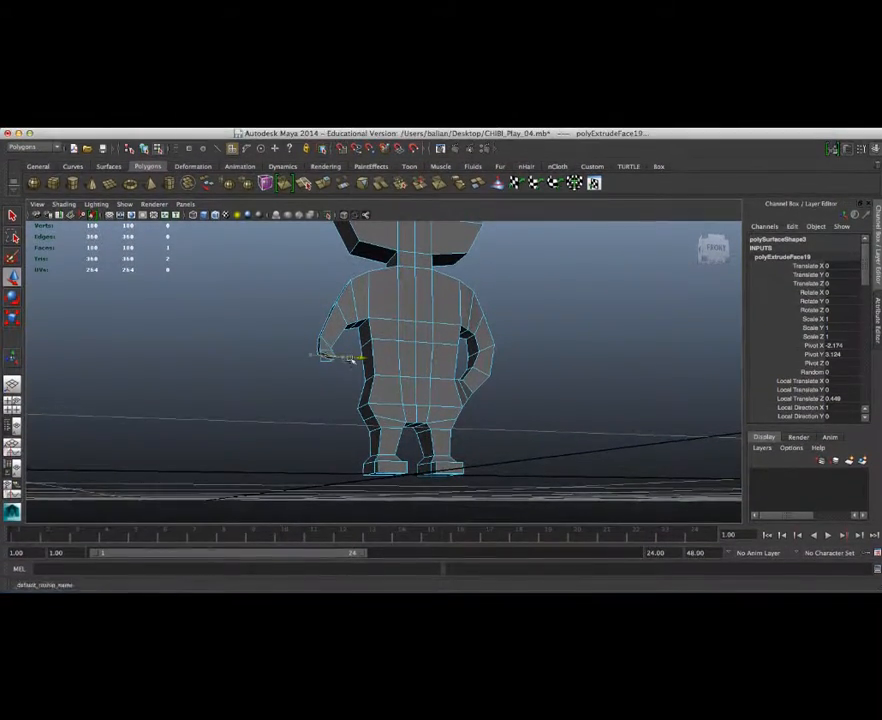
left_click_drag(346, 361, 348, 362)
Step: Adjust the height and sideways position of the arm's end face to shape the wrist in the hanging pose
scroll(328, 335, "up", 5)
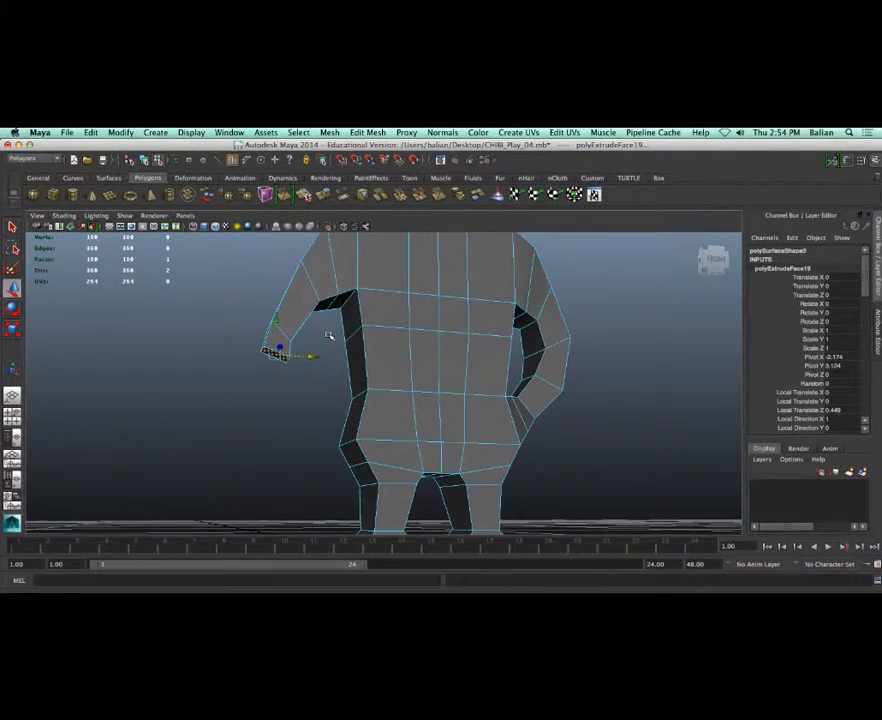
left_click_drag(290, 361, 275, 338)
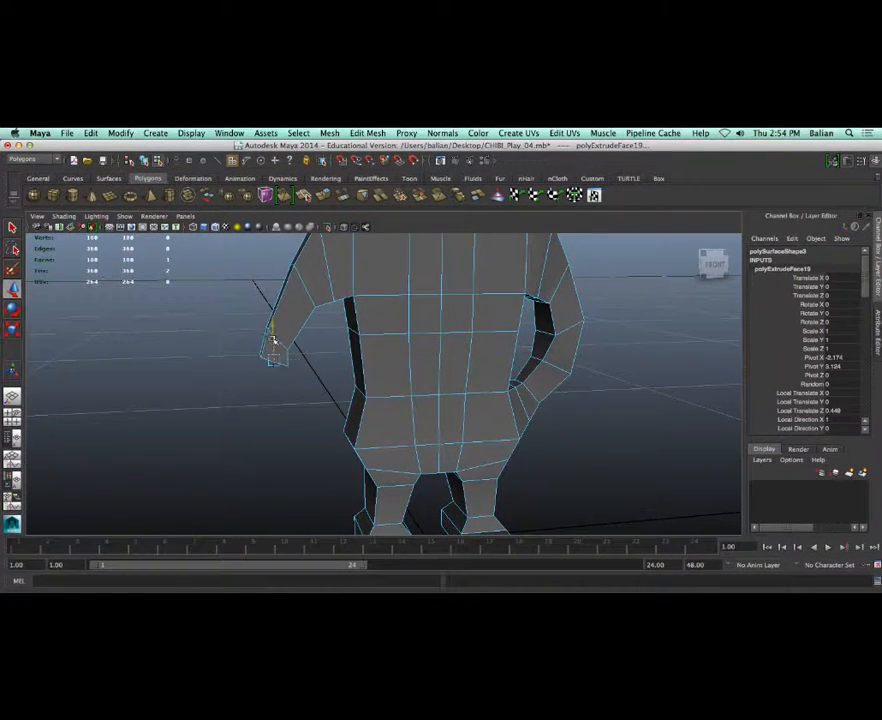
mouse_move(308, 379)
left_mouse_down()
mouse_move(296, 380)
mouse_move(295, 360)
mouse_move(301, 373)
left_mouse_up()
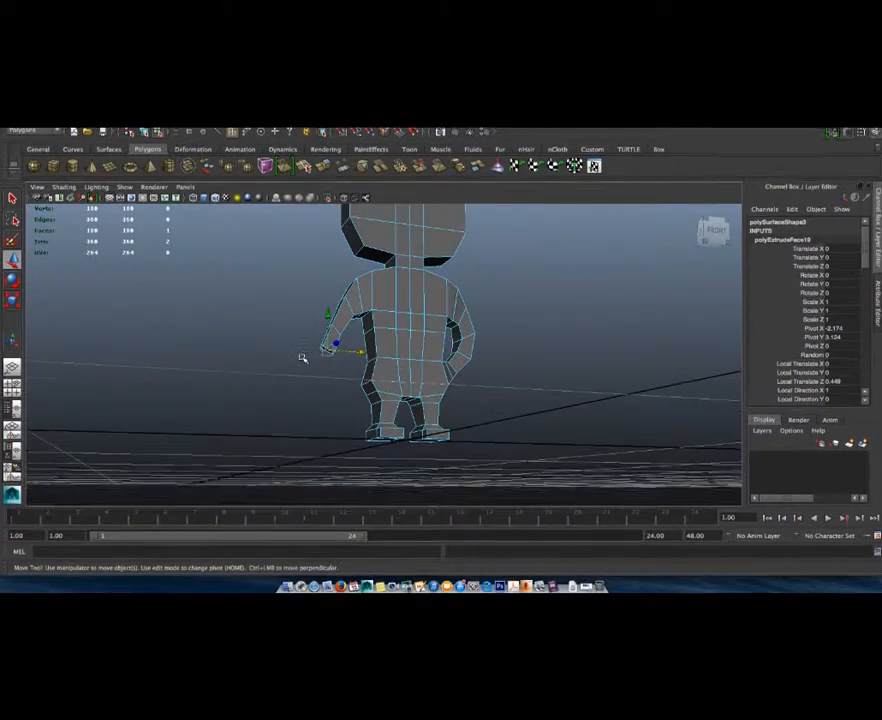
left_click_drag(288, 369, 286, 372, "alt")
left_click_drag(329, 316, 331, 306)
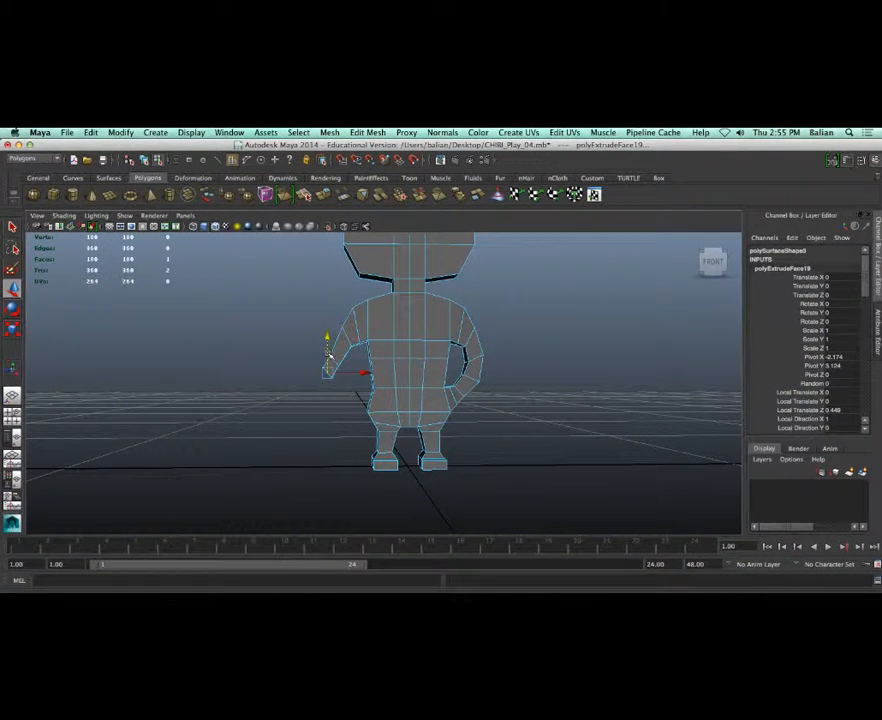
Step: Extrude the outer face near the arm's end outward by about 0.474, offset by about -0.211, to start the hand
scroll(329, 372, "up", 3)
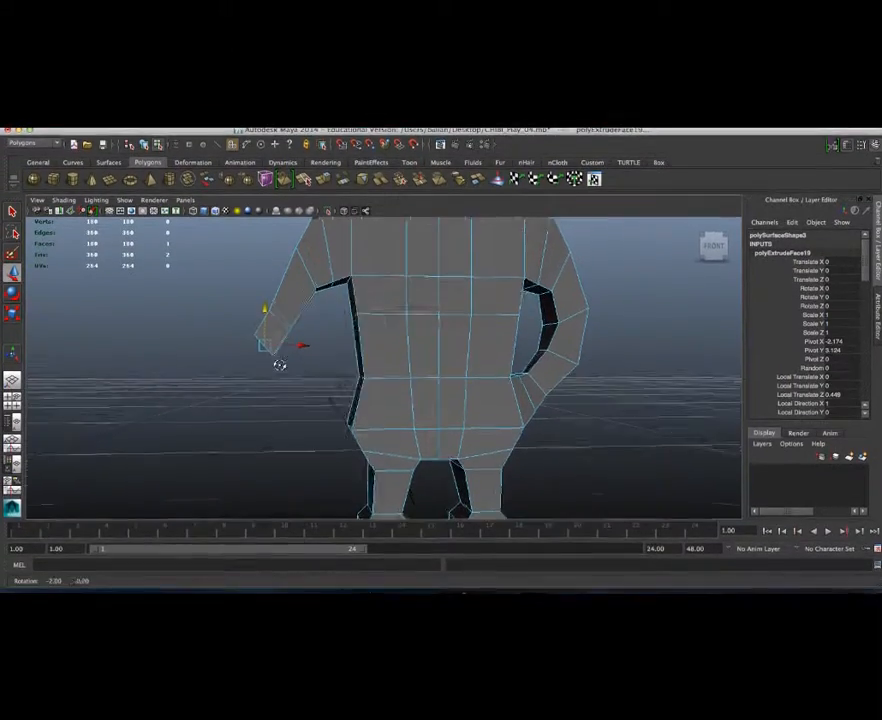
left_click_drag(280, 376, 346, 370, "alt")
scroll(346, 356, "down", 3)
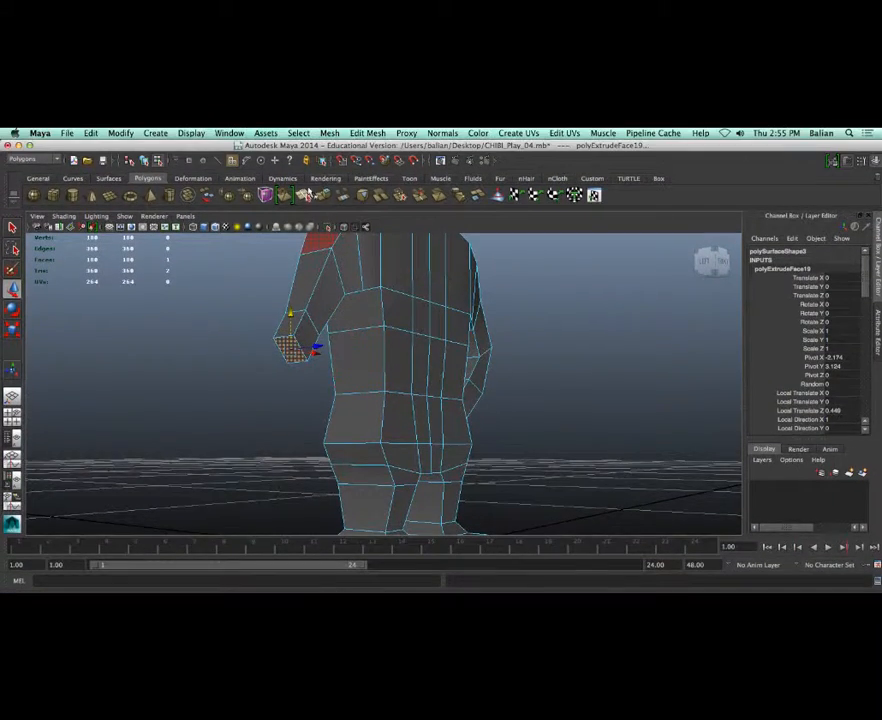
left_click(331, 196)
left_click_drag(271, 371, 170, 338)
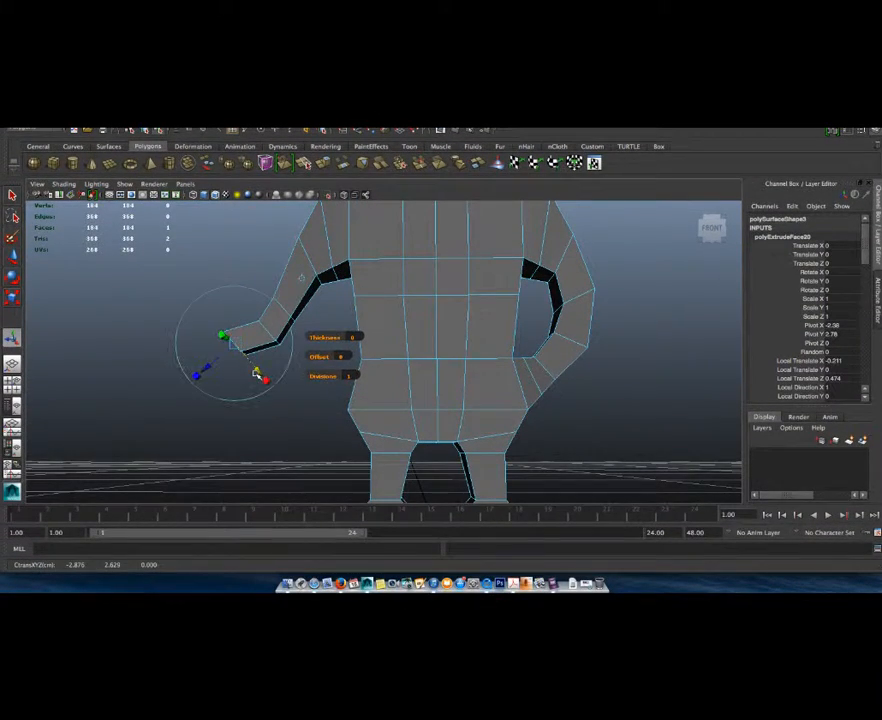
Step: Rotate the end face of the hand to straighten the block's angle
mouse_move(268, 347)
left_mouse_down("alt")
mouse_move(258, 364)
mouse_move(276, 366)
left_mouse_up("alt")
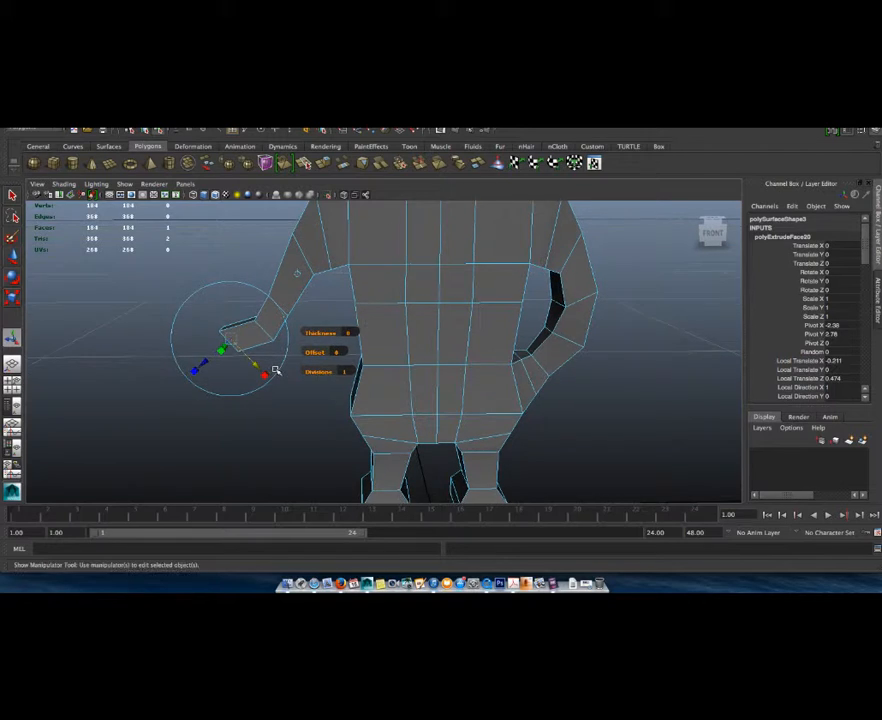
key("e")
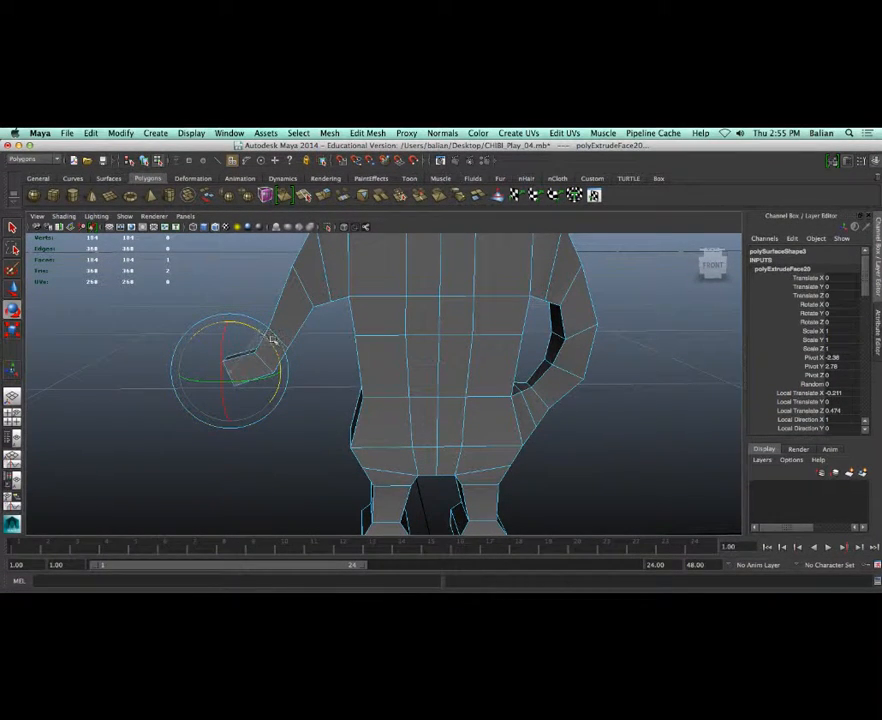
left_click_drag(226, 387, 243, 348, "alt")
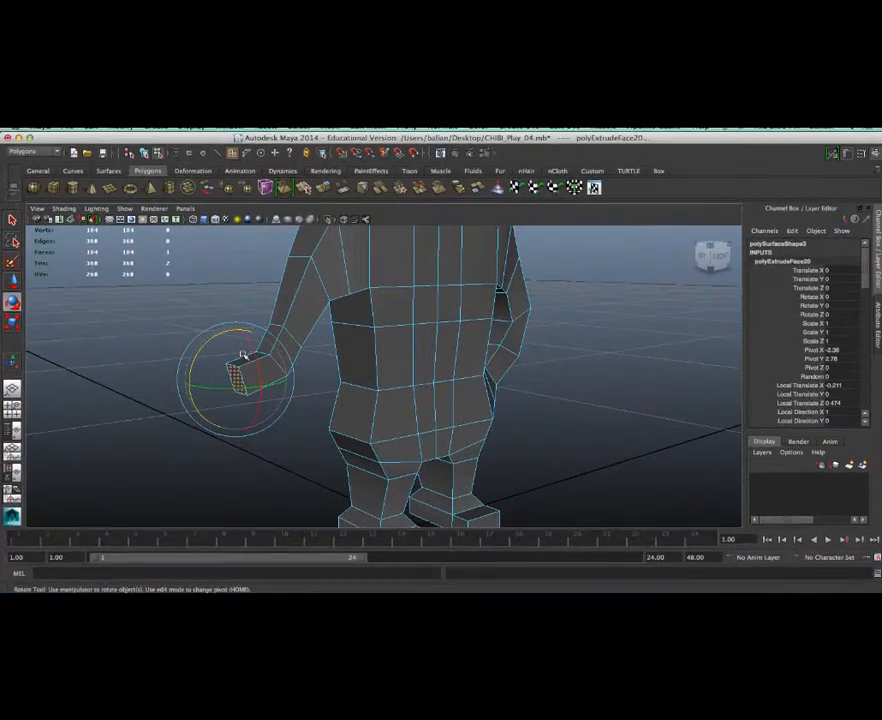
left_click_drag(208, 308, 203, 346, "alt")
Step: Select the top face of the hand and extrude it far upward to form the upper part of a staff
left_click(222, 387)
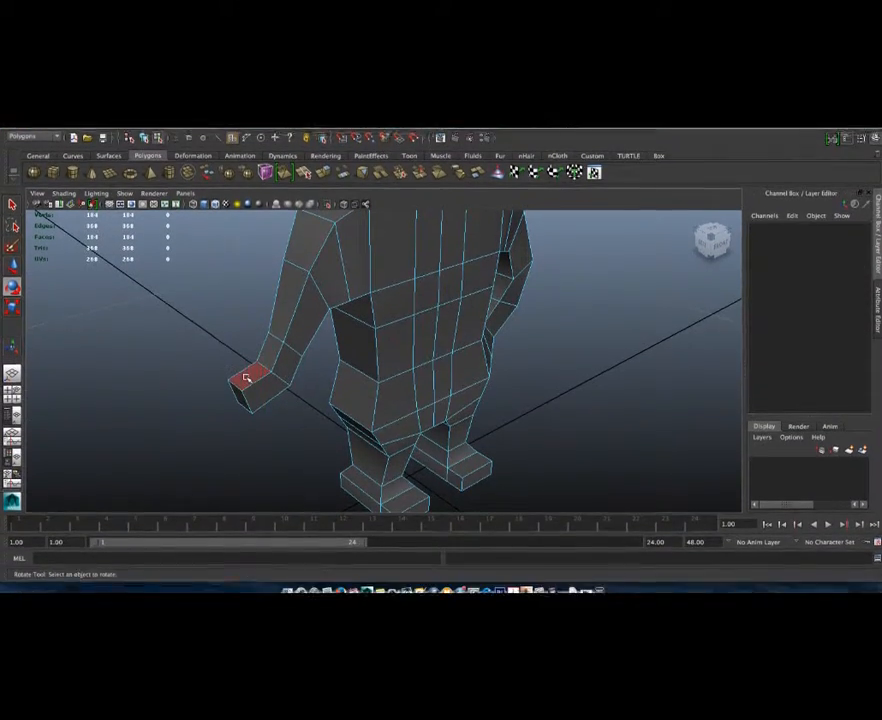
left_click(247, 401)
key("ctrl+e")
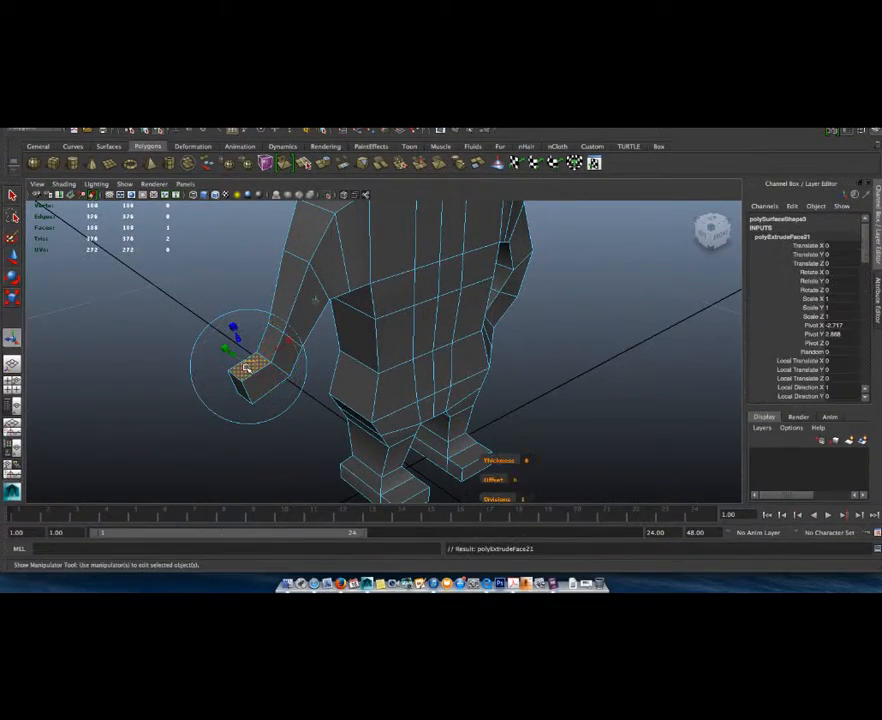
left_click_drag(237, 338, 183, 202)
Step: Select the underside face of the hand and extrude it down about 2.655 to form the lower part of the staff
left_click_drag(211, 379, 250, 338, "alt")
left_click(258, 340)
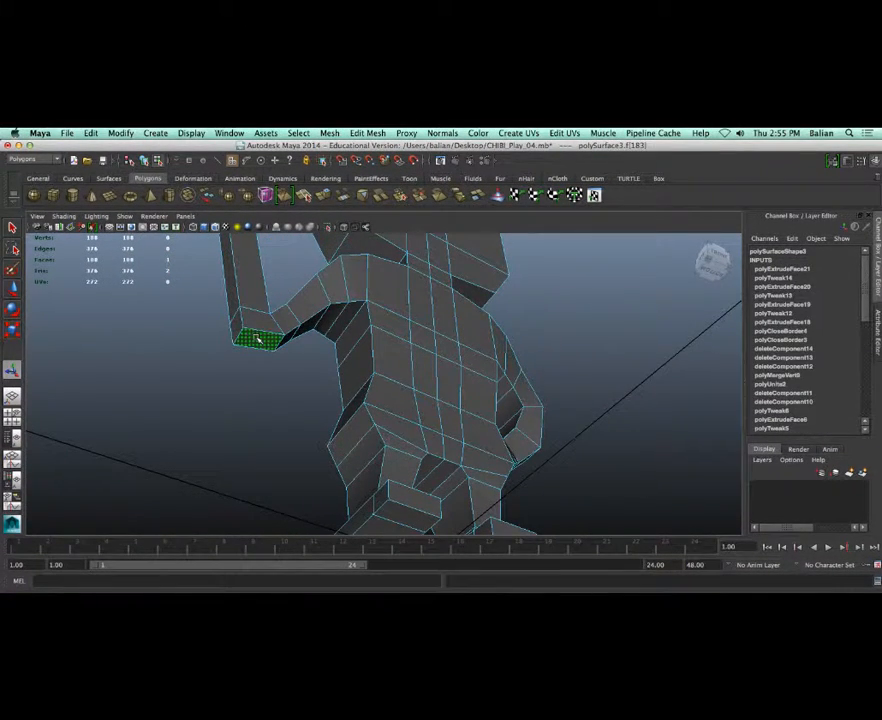
key("ctrl+e")
left_click_drag(262, 352, 315, 517)
scroll(206, 392, "down", 5)
mouse_move(206, 392)
left_mouse_down("alt")
mouse_move(212, 384)
mouse_move(199, 390)
left_mouse_up("alt")
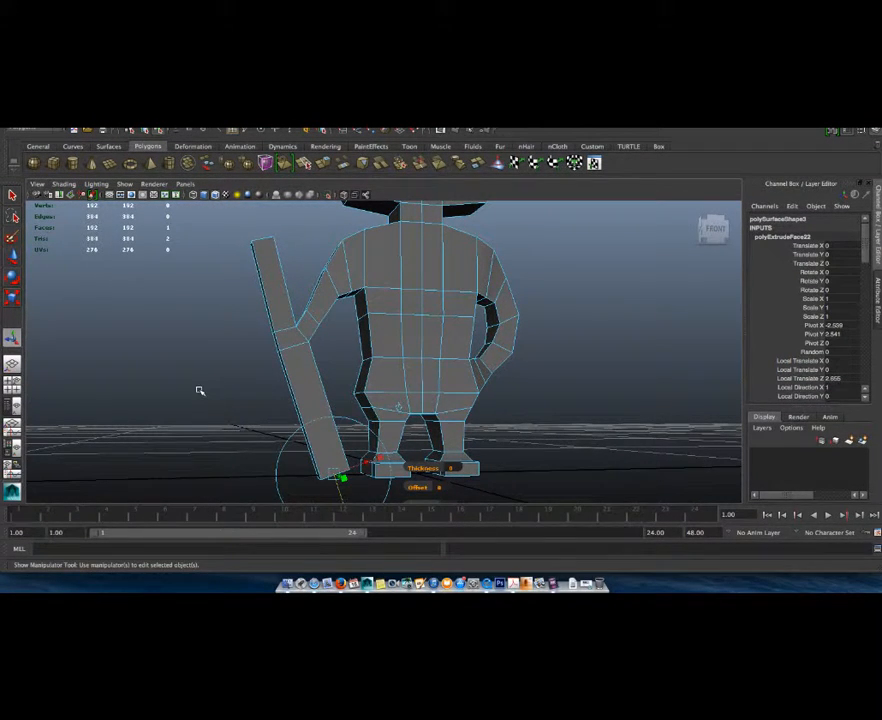
Step: Scale down the bottom face of the staff so its lower part tapers toward the ground
key("r")
left_click_drag(346, 488, 335, 460, "alt")
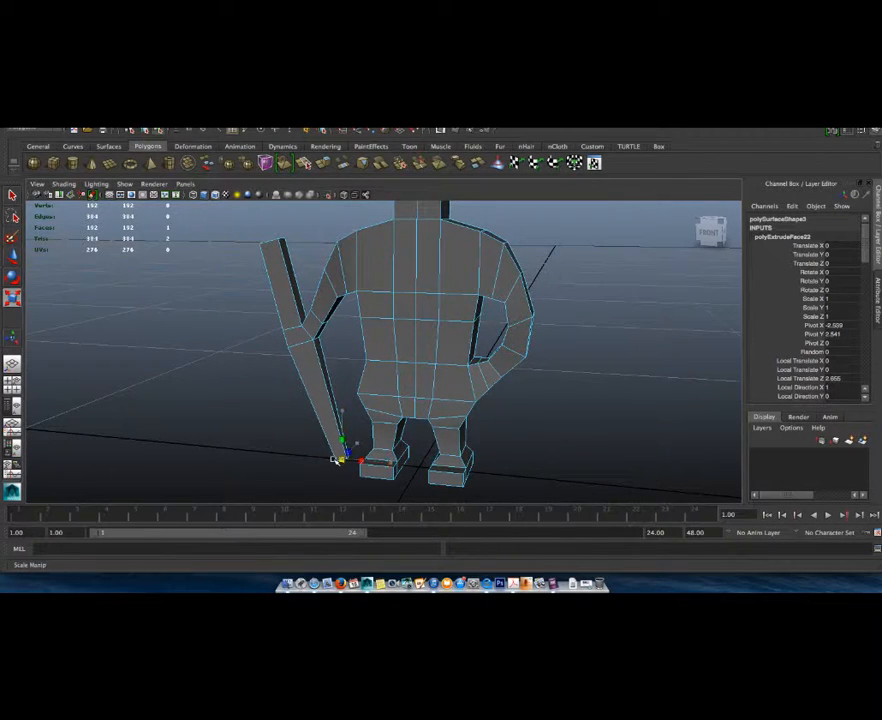
left_click_drag(244, 319, 294, 320, "alt")
left_click_drag(236, 297, 264, 287, "alt")
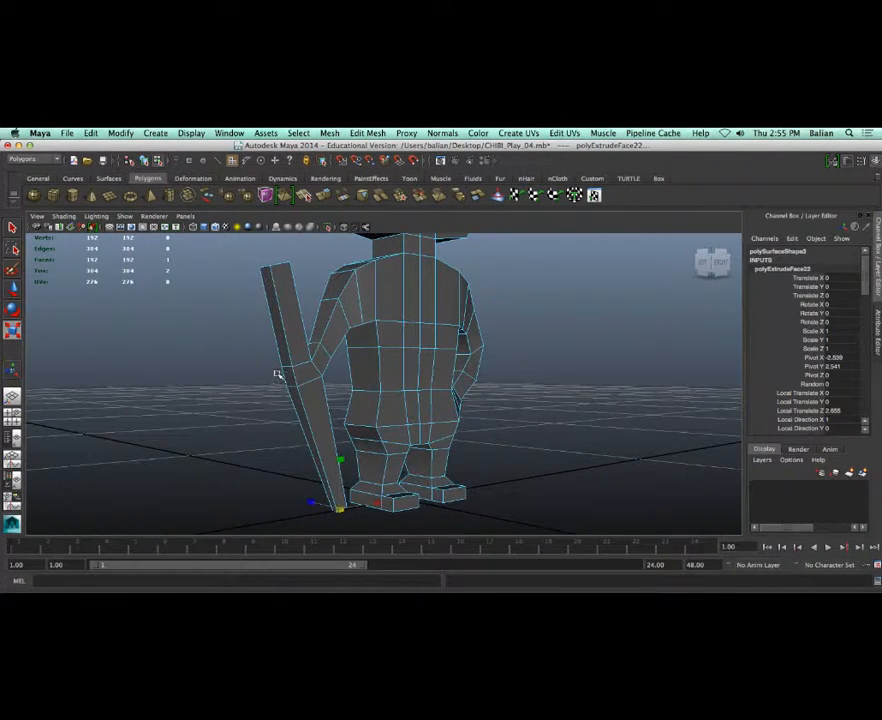
Step: Select the two outer faces of the hand between the staff sections and extrude them outward
left_click_drag(286, 378, 368, 378, "alt")
left_click_drag(314, 388, 300, 370, "alt")
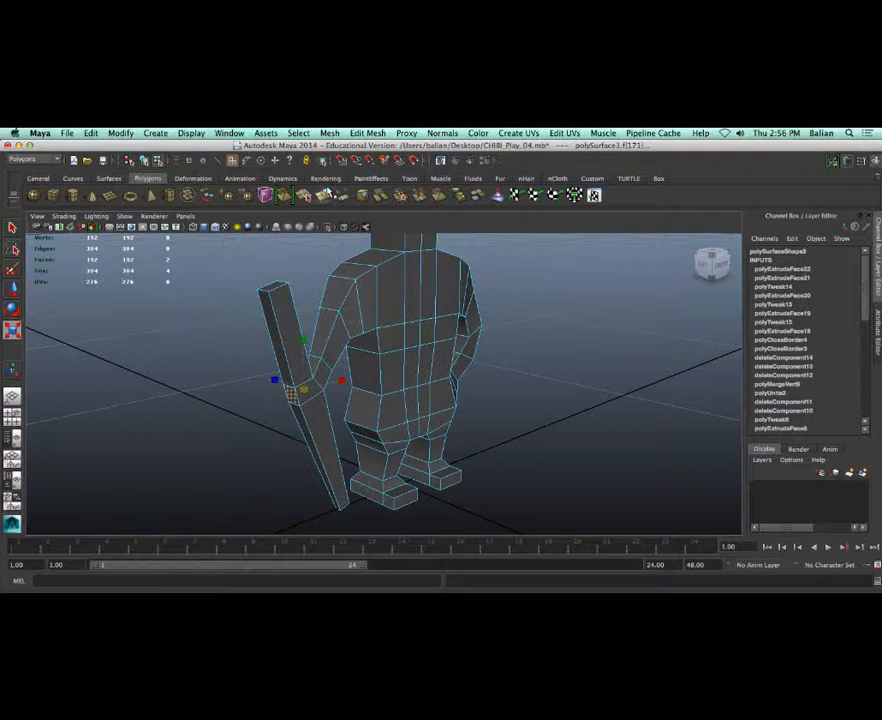
left_click(326, 192)
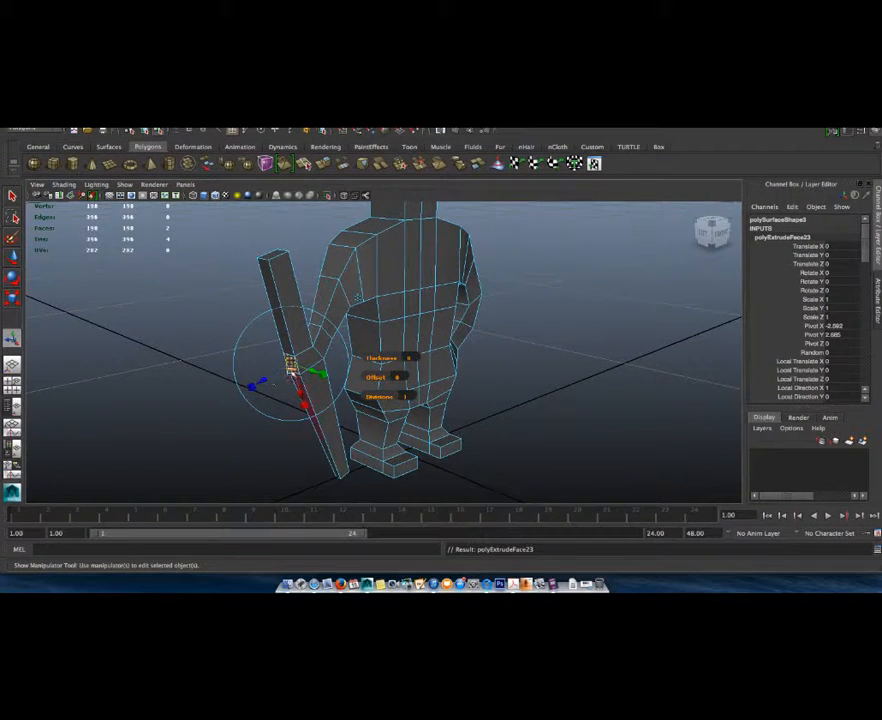
left_click(307, 361, "shift")
left_click_drag(265, 378, 198, 395)
Step: Select the front face of the hand and extrude it outward by about 0.158
left_click(198, 299)
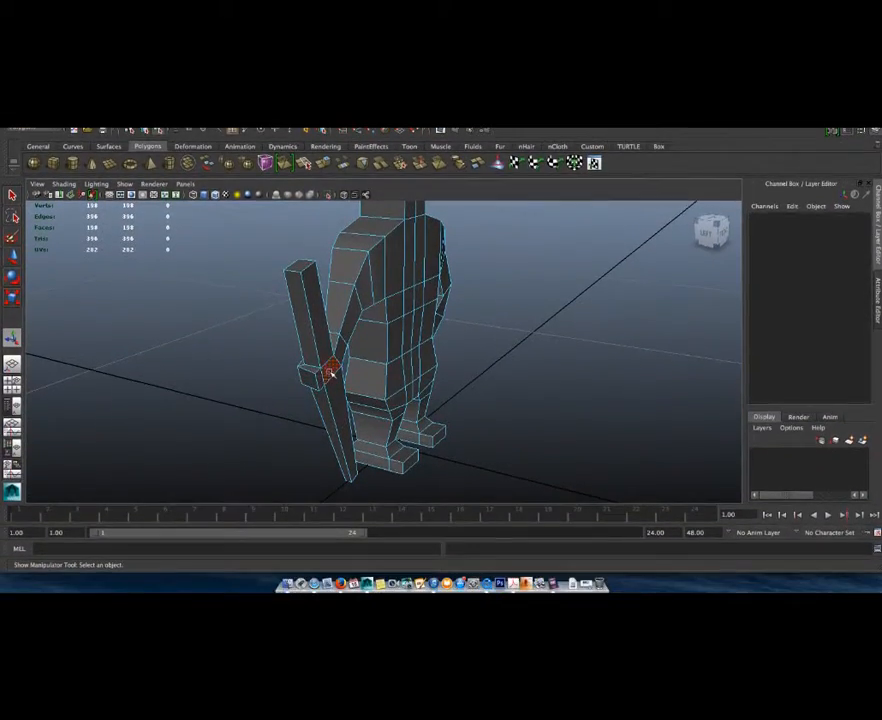
left_click(331, 372)
key("ctrl+e")
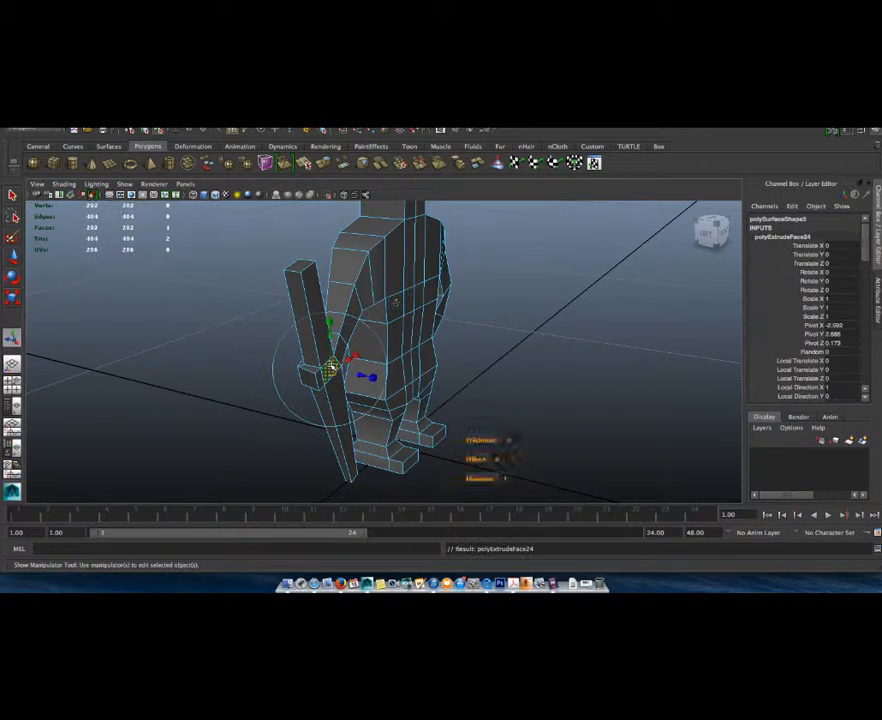
left_click_drag(354, 375, 189, 357, "alt")
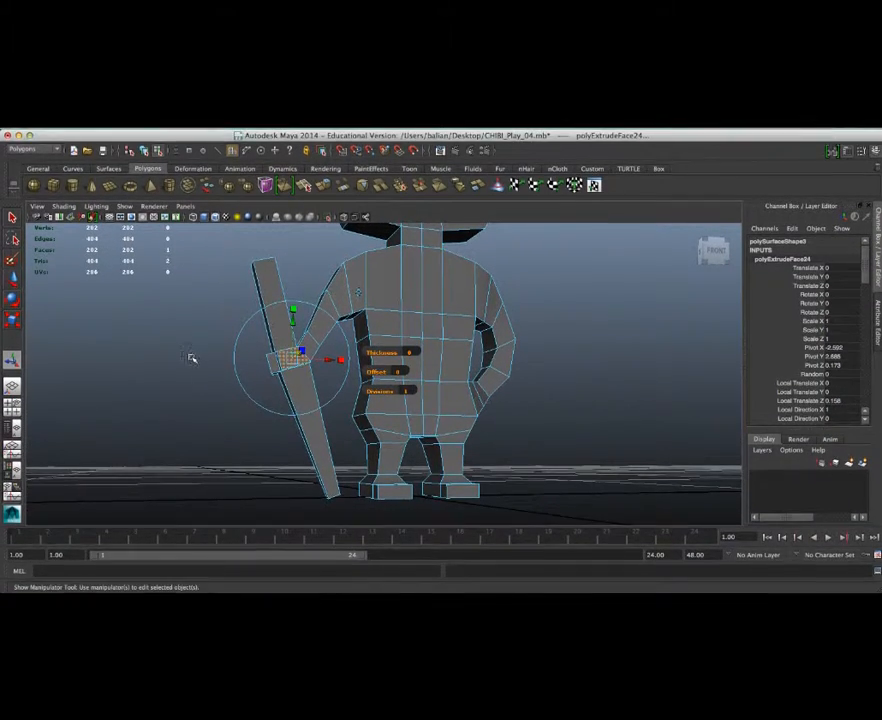
Step: Select the staff's bottom face and rotate it in the front view so it lies level with the ground
left_click_drag(311, 433, 291, 476, "alt")
key("e")
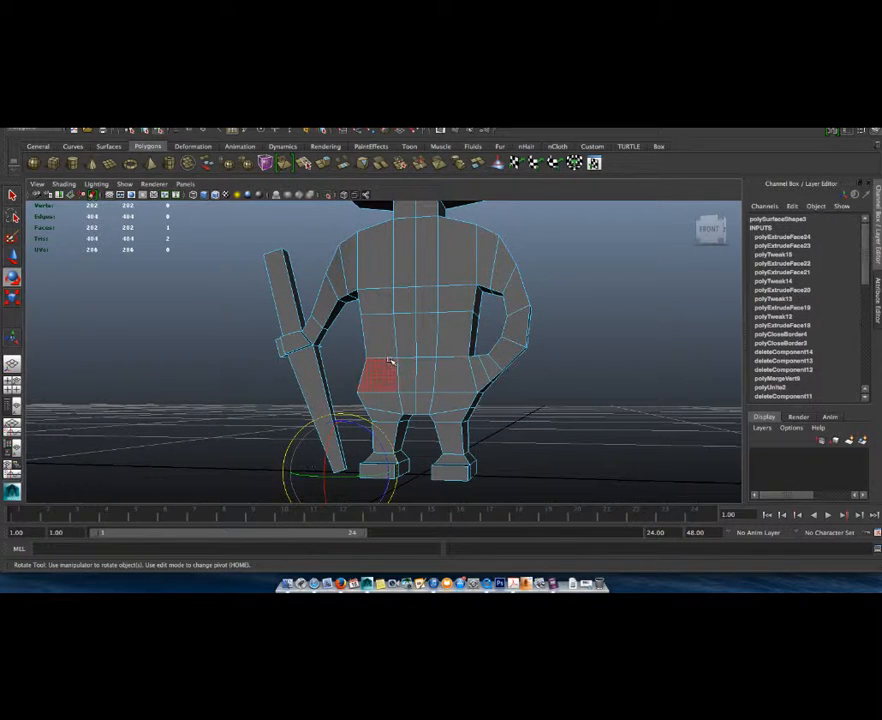
key("space")
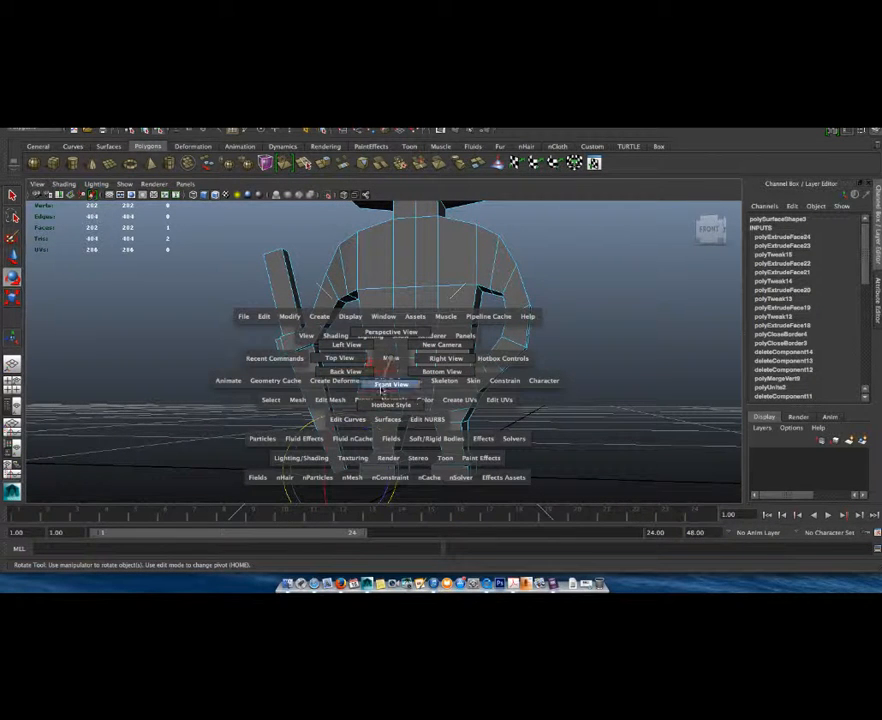
left_click(380, 386)
middle_click_drag(341, 438, 359, 315, "alt")
scroll(351, 336, "up", 2)
scroll(351, 356, "up", 3)
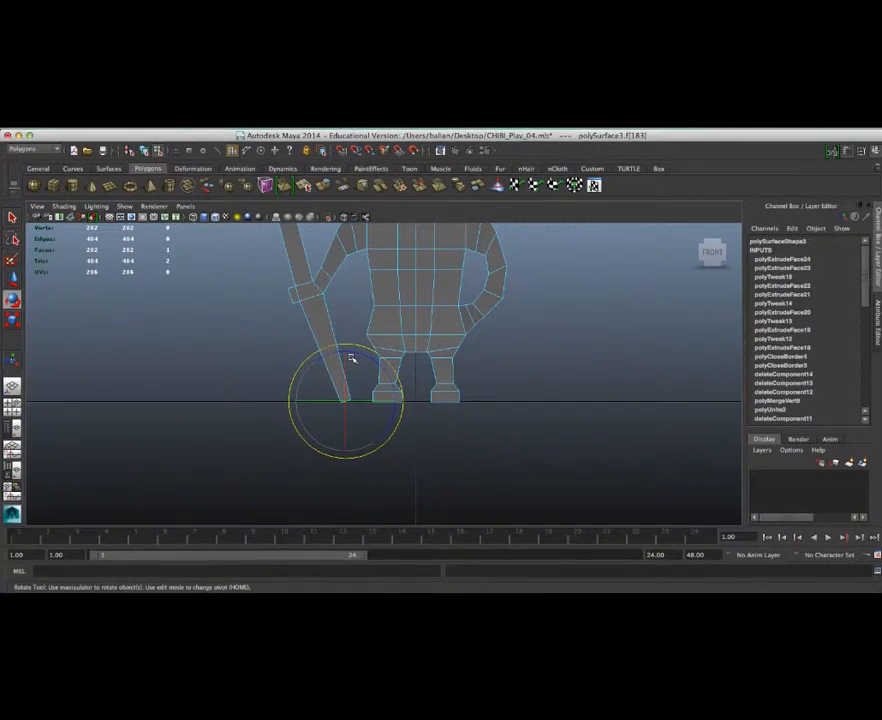
scroll(350, 356, "down", 5)
scroll(350, 360, "up", 3)
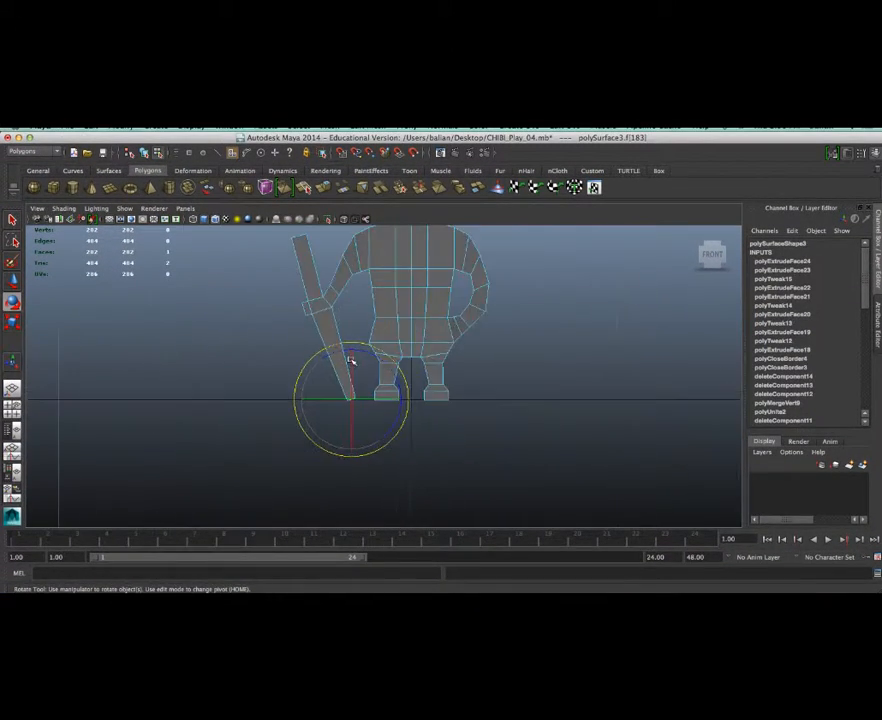
key("f")
left_click_drag(396, 337, 410, 343)
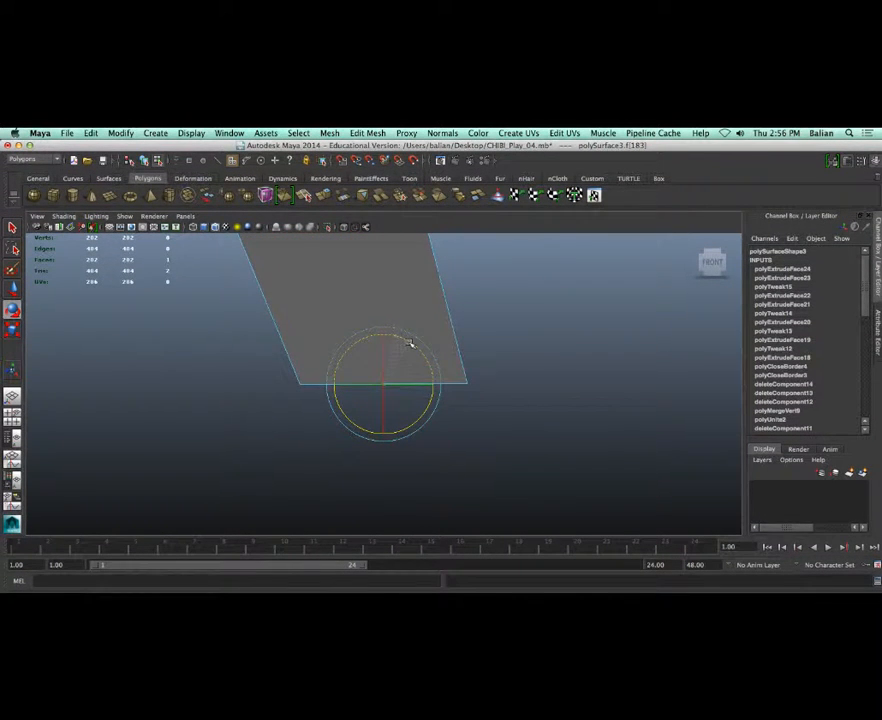
Step: Move the staff's bottom face vertically onto the ground line in the front view
key("F8")
left_click_drag(384, 356, 386, 368)
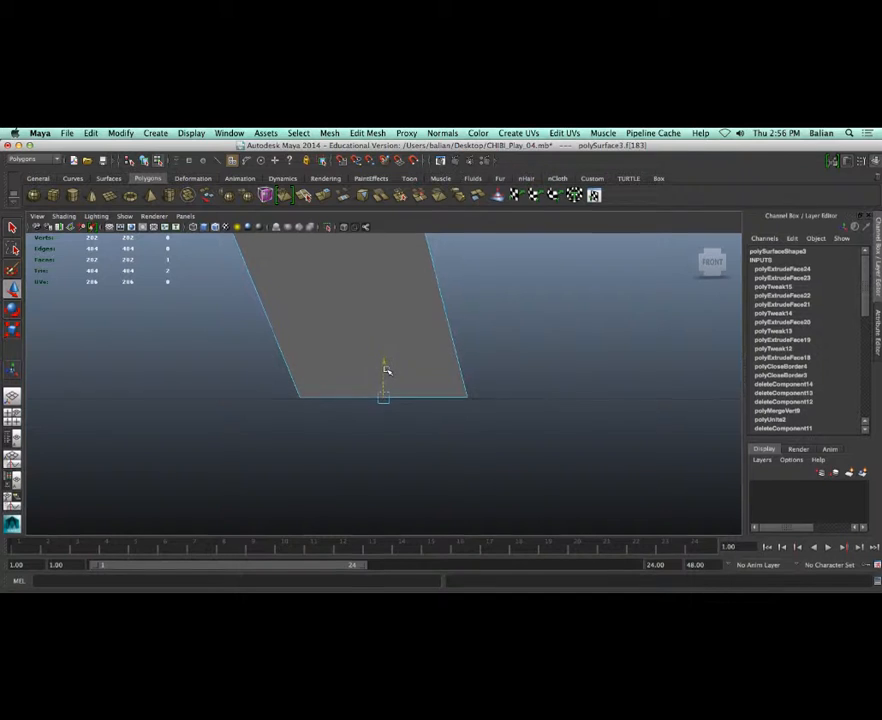
scroll(400, 352, "down", 10)
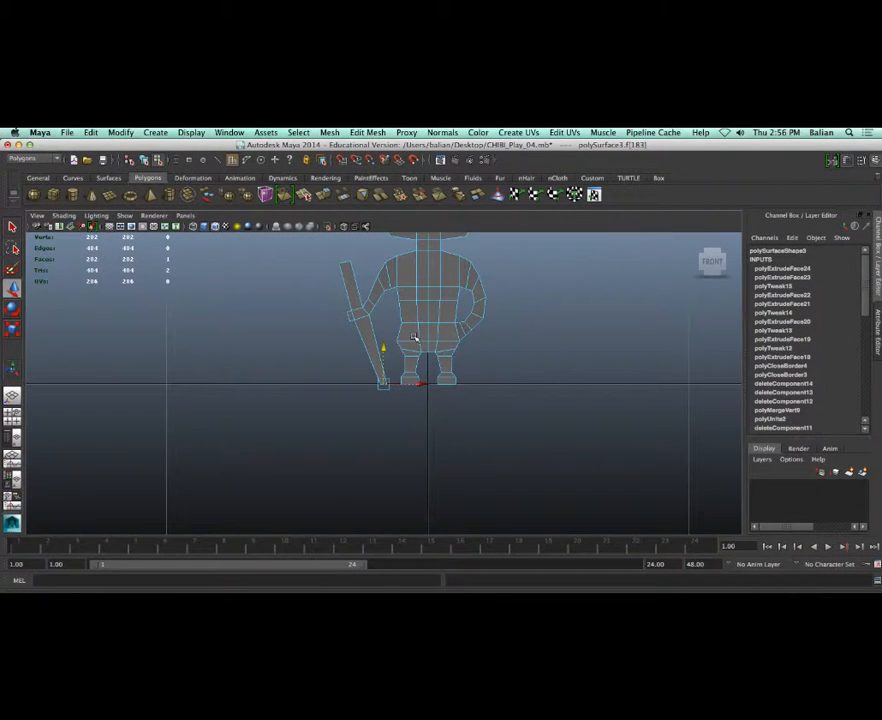
left_click_drag(412, 336, 402, 338, "alt")
middle_click_drag(438, 306, 414, 460, "alt")
scroll(388, 373, "down", 3)
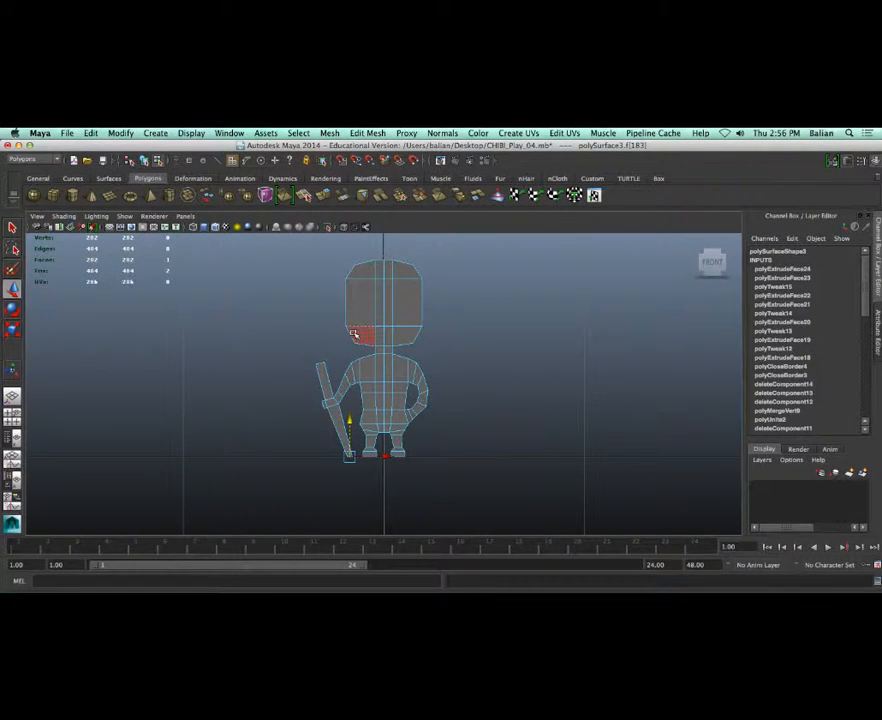
Step: Save the scene to the desktop under the new name DEMoMIrror_01AB
key("ctrl+shift+s")
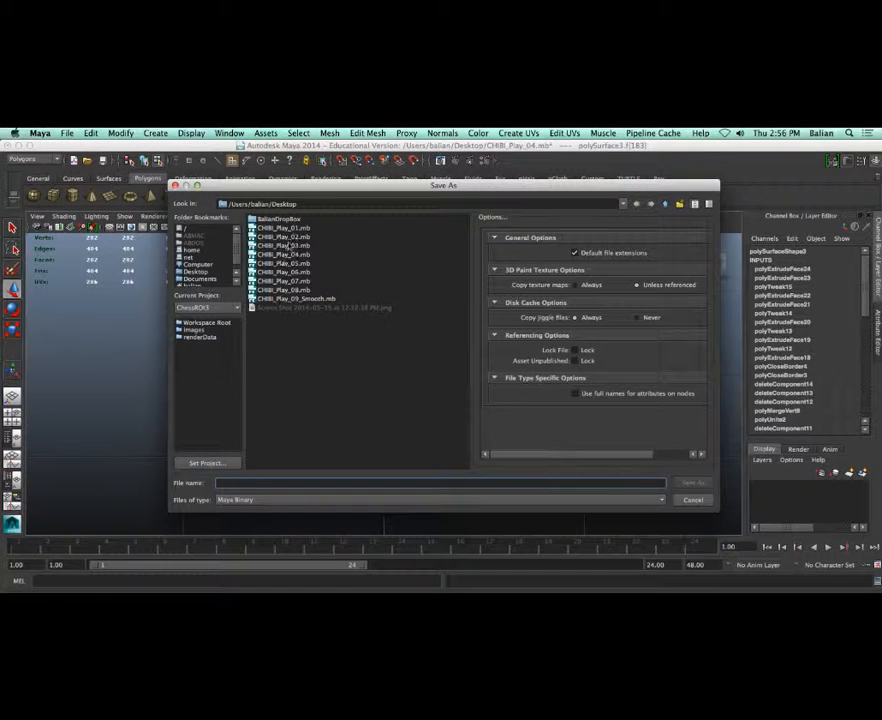
type("CHIBIMirror")
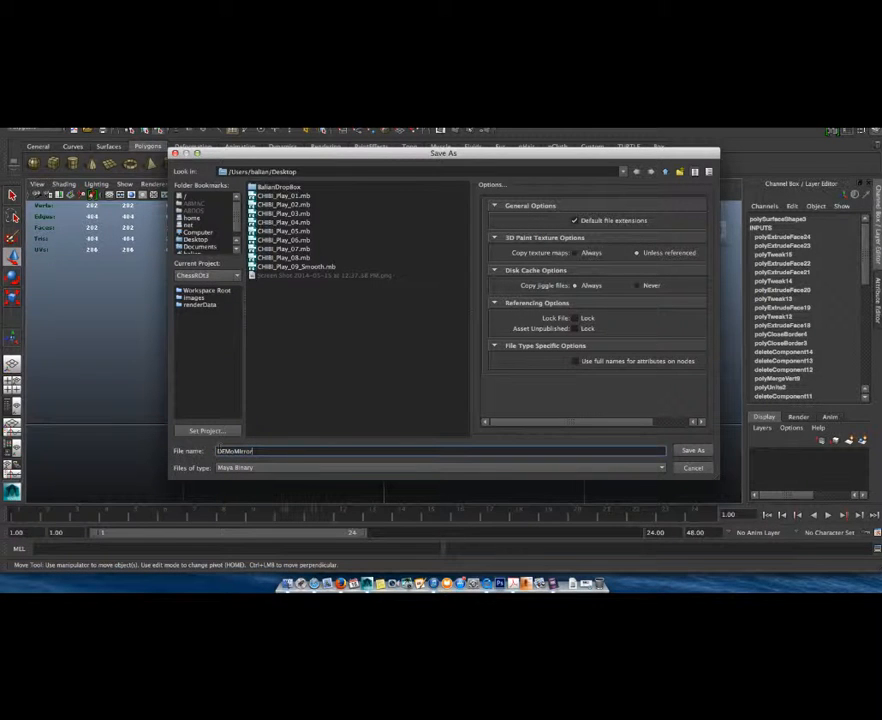
type("McMirror_01")
key("Return")
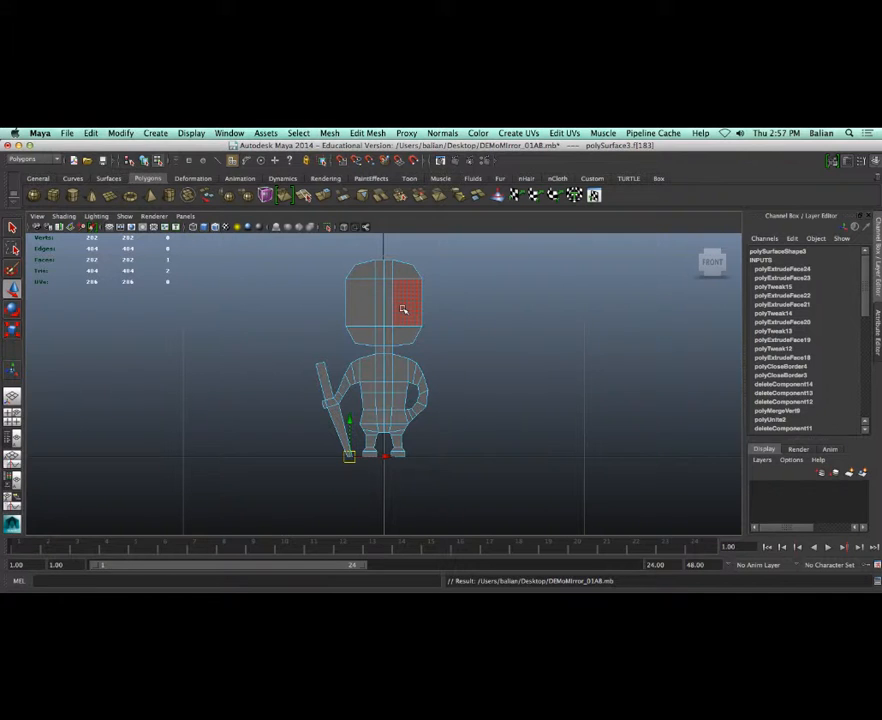
Step: Switch from the front view to the perspective view, return to object mode and select the whole character mesh
key("space")
left_click_drag(403, 310, 421, 339)
scroll(400, 330, "down", 3)
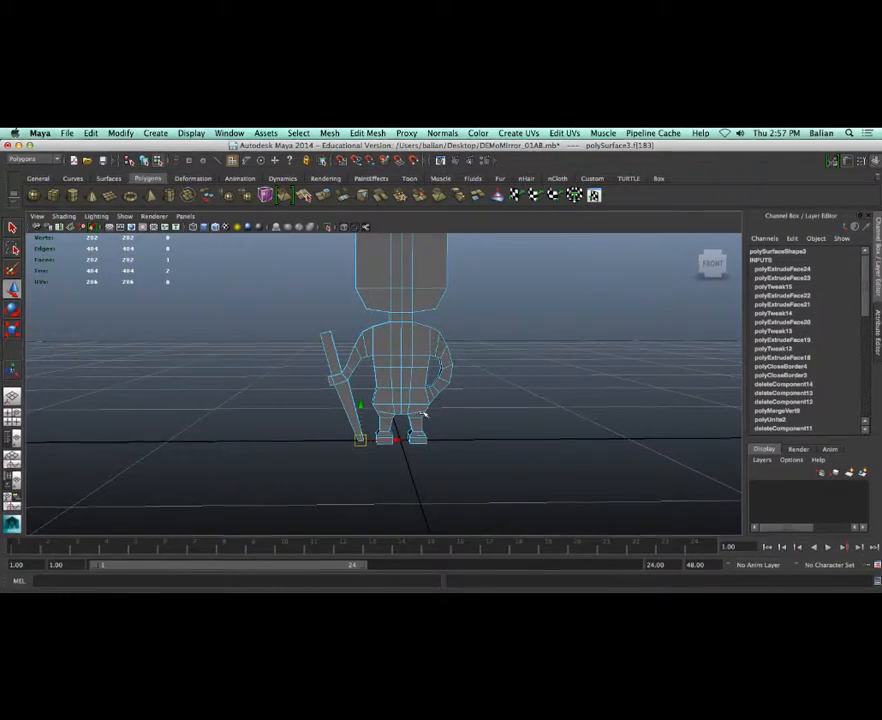
left_click_drag(402, 382, 415, 331, "alt")
right_click_drag(415, 331, 453, 321)
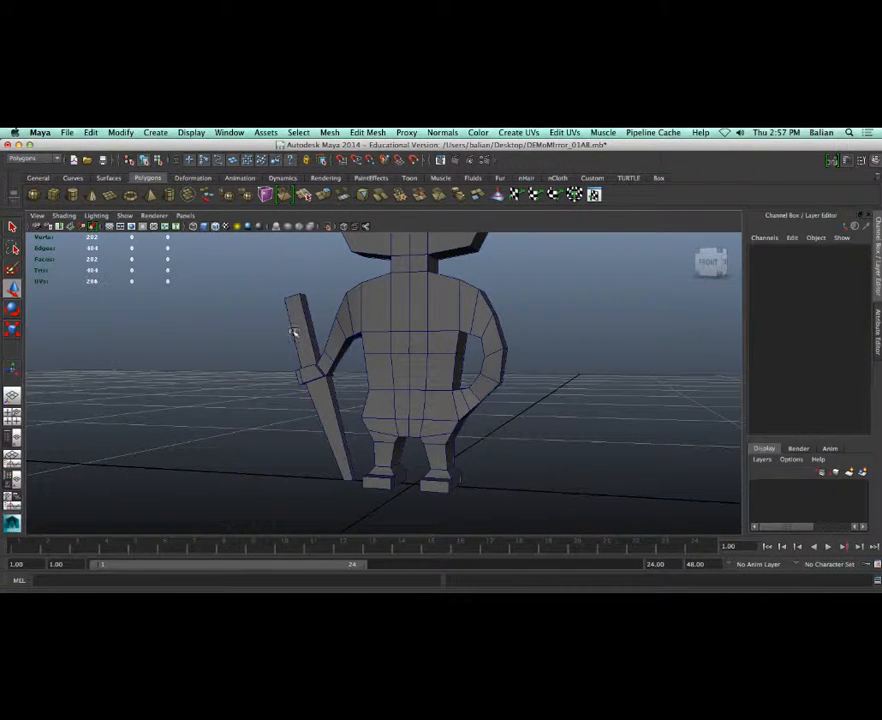
left_click_drag(394, 331, 382, 329, "alt")
left_click(417, 325)
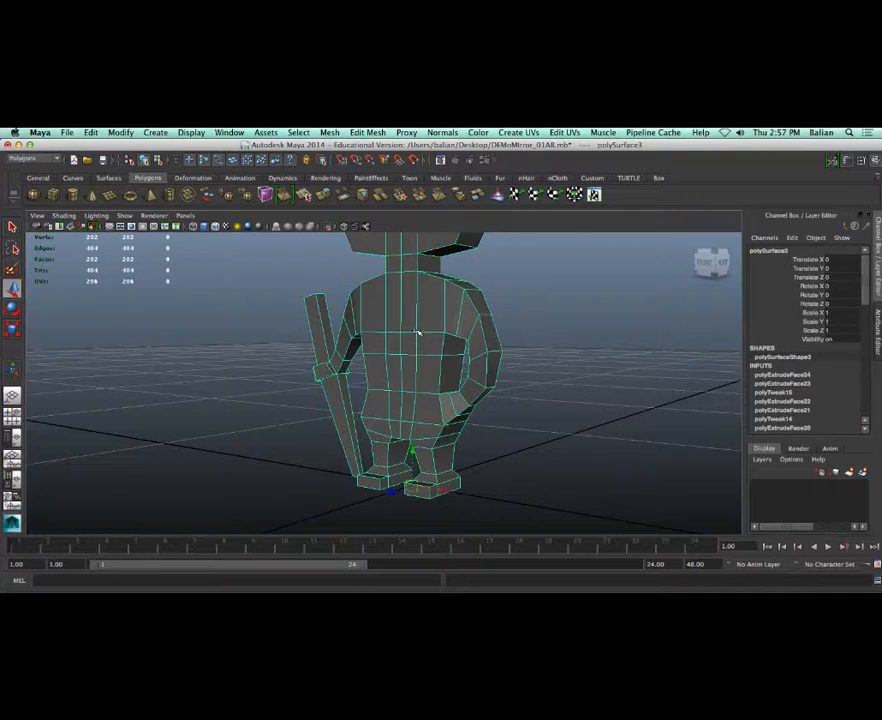
Step: Insert an edge loop around each of the two feet, close to the sole
right_click_drag(417, 325, 415, 356, "alt")
middle_click_drag(415, 356, 360, 293, "alt")
left_click_drag(360, 292, 333, 269, "alt")
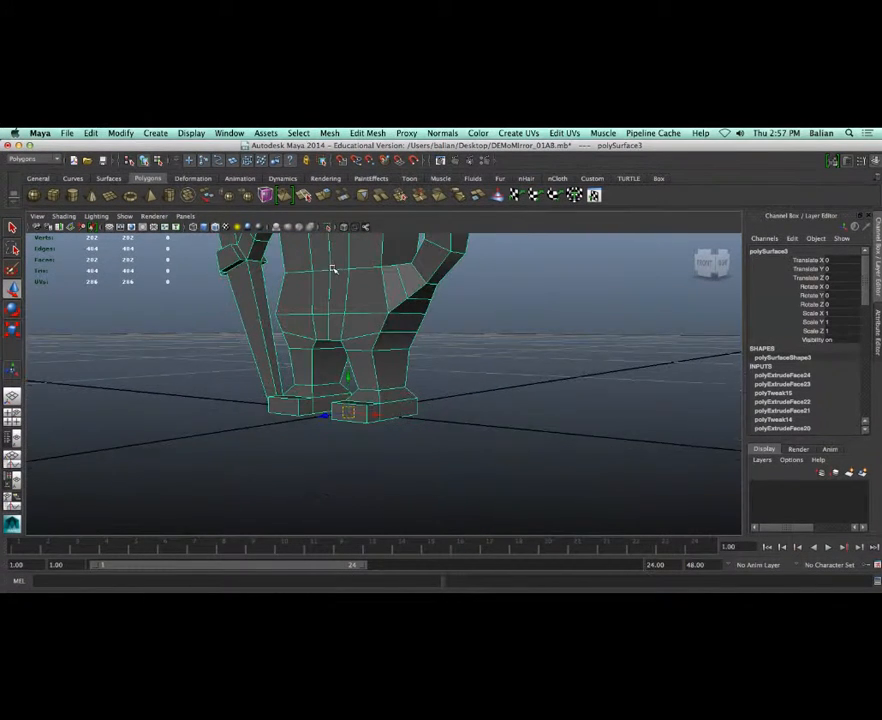
left_click(360, 134)
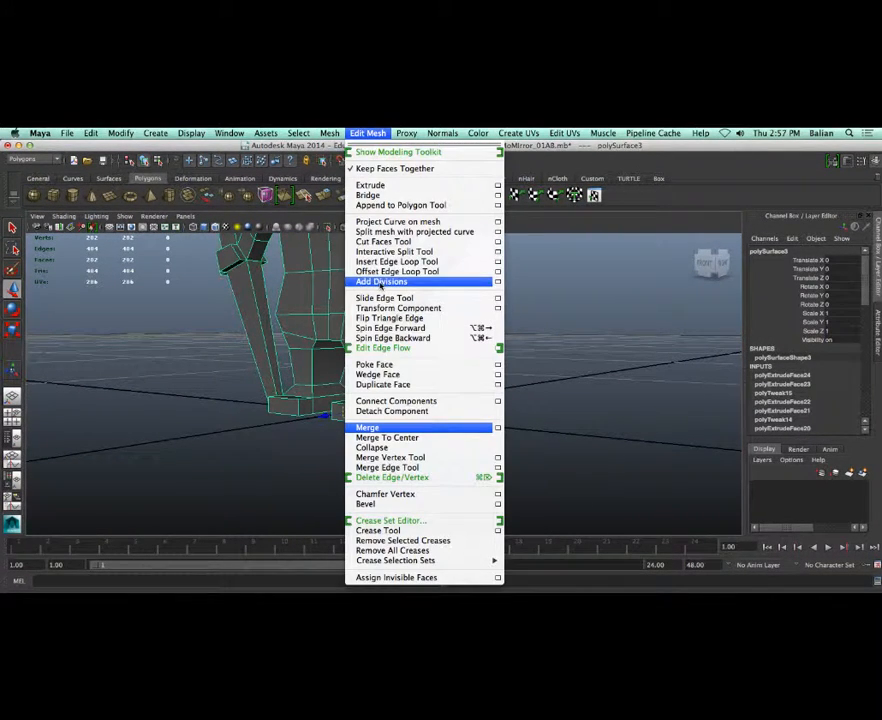
left_click(374, 264)
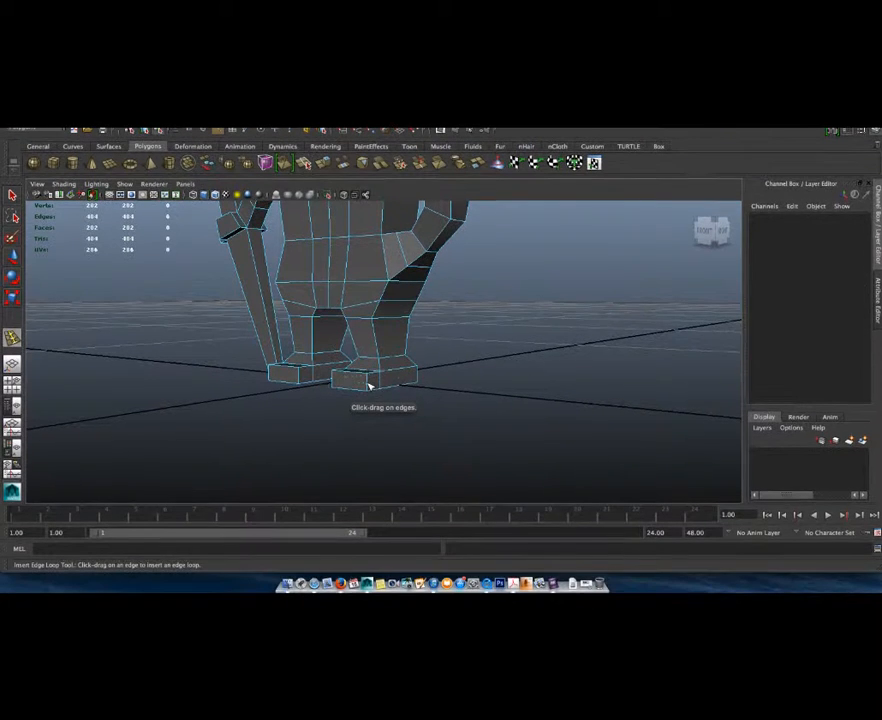
left_click(369, 388)
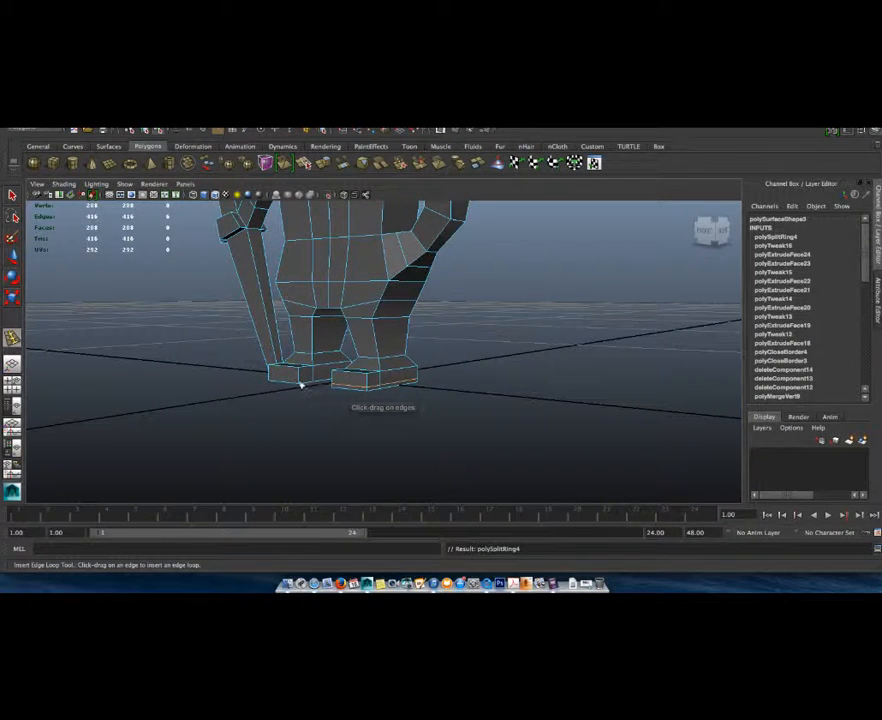
left_click(300, 383)
Step: Insert edge loops around the staff close to its bottom end and its top end
left_click_drag(252, 360, 265, 383, "alt")
left_click(264, 385)
middle_click_drag(234, 300, 329, 411, "alt")
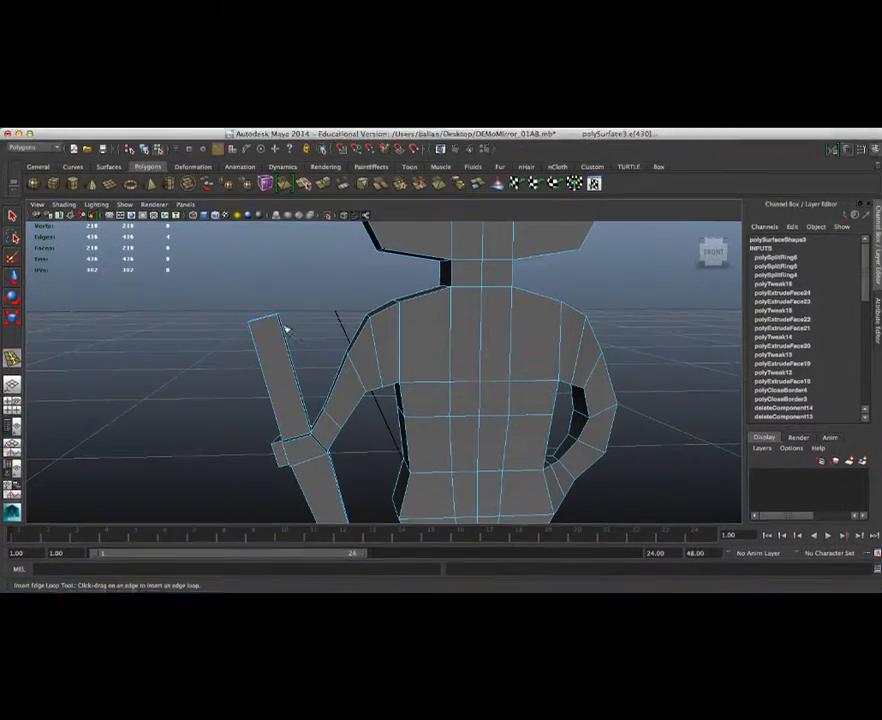
left_click(282, 333)
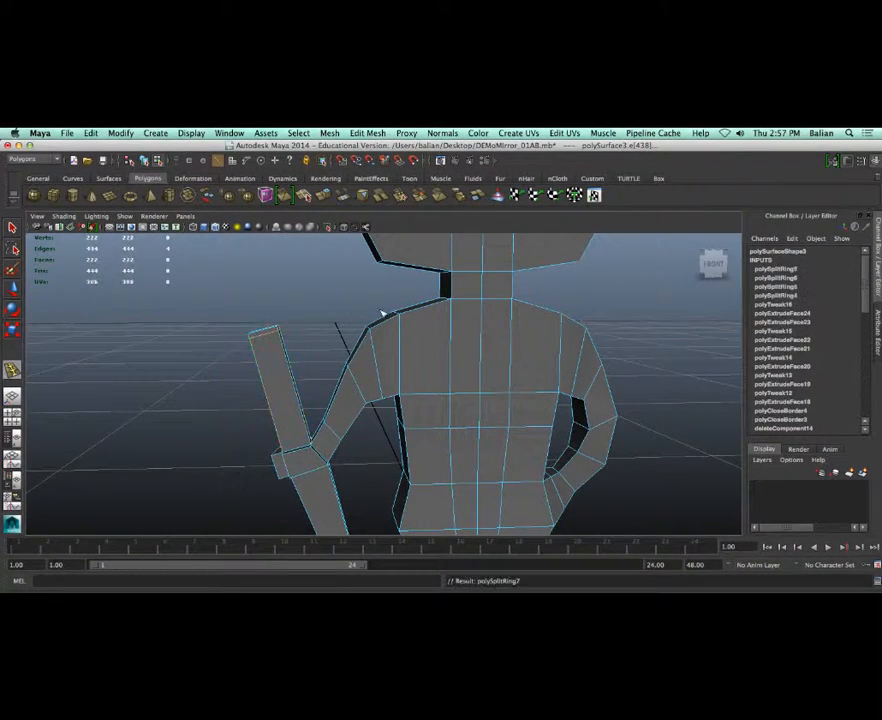
Step: Select the whole character in object mode, preview it smoothed and examine its shape from the front and side
scroll(390, 304, "down", 3)
left_click_drag(384, 313, 358, 325, "alt")
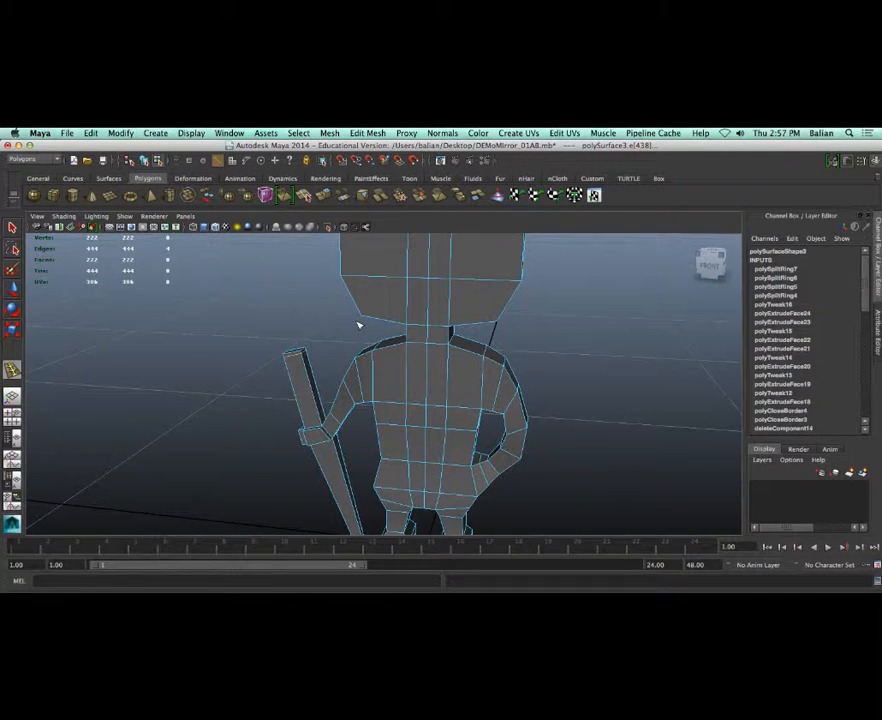
key("w")
right_click_drag(420, 300, 464, 287)
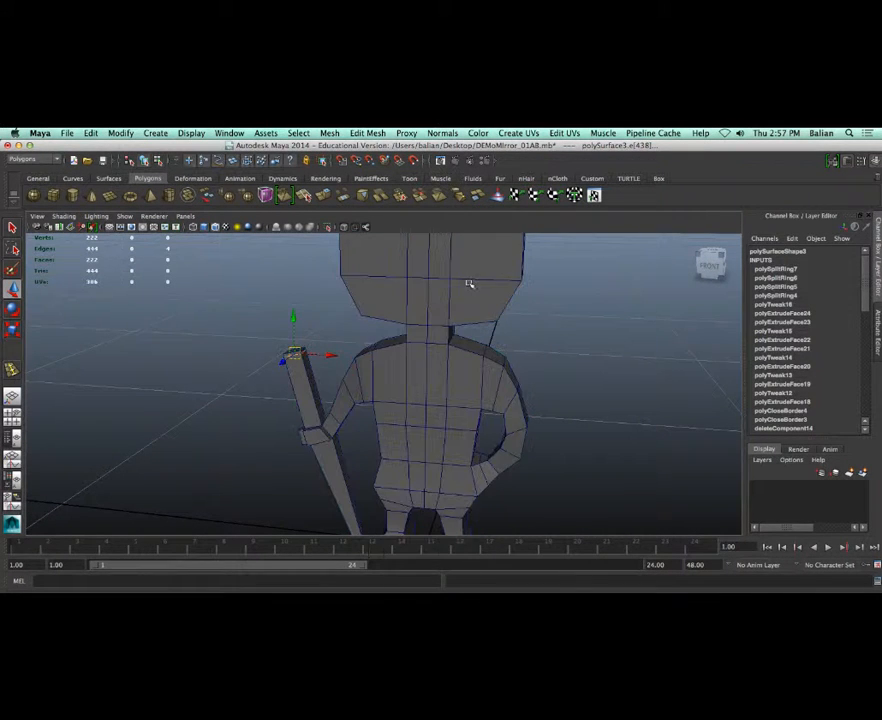
left_click(469, 284)
key("3")
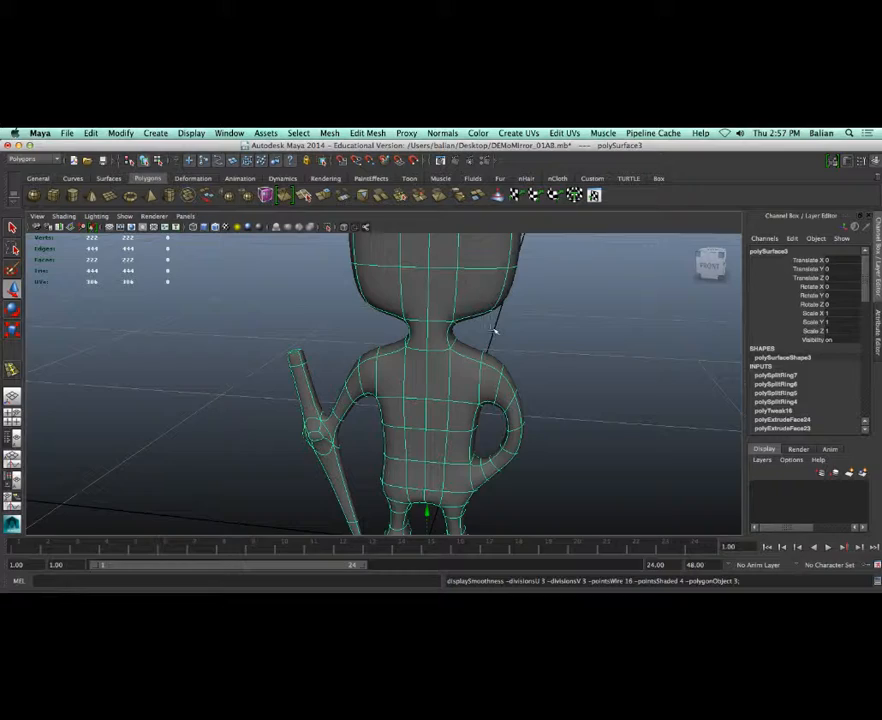
scroll(482, 354, "down", 8)
left_click_drag(435, 389, 378, 388, "alt")
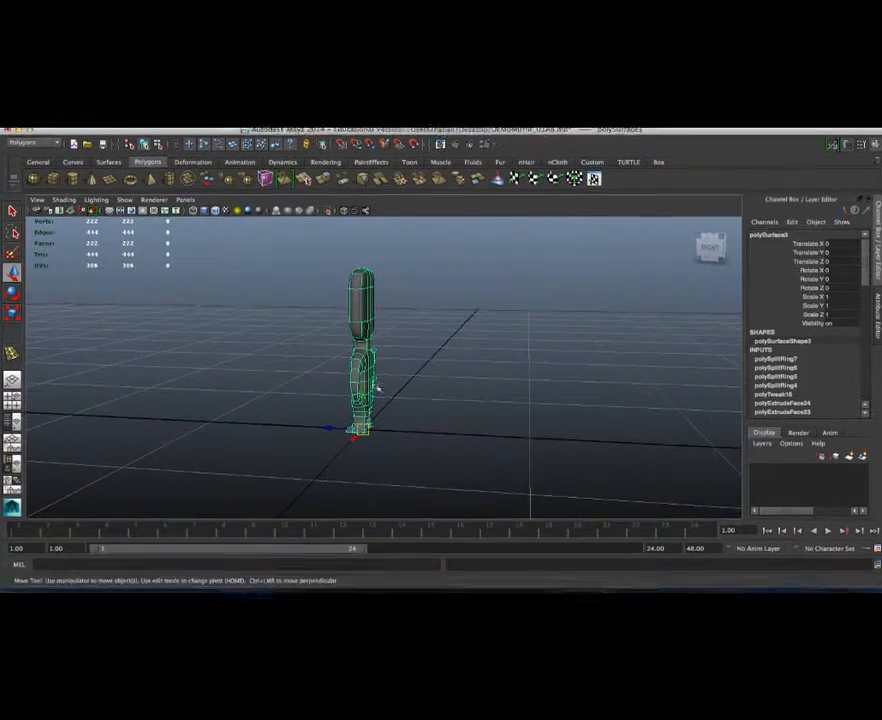
scroll(378, 388, "up", 6)
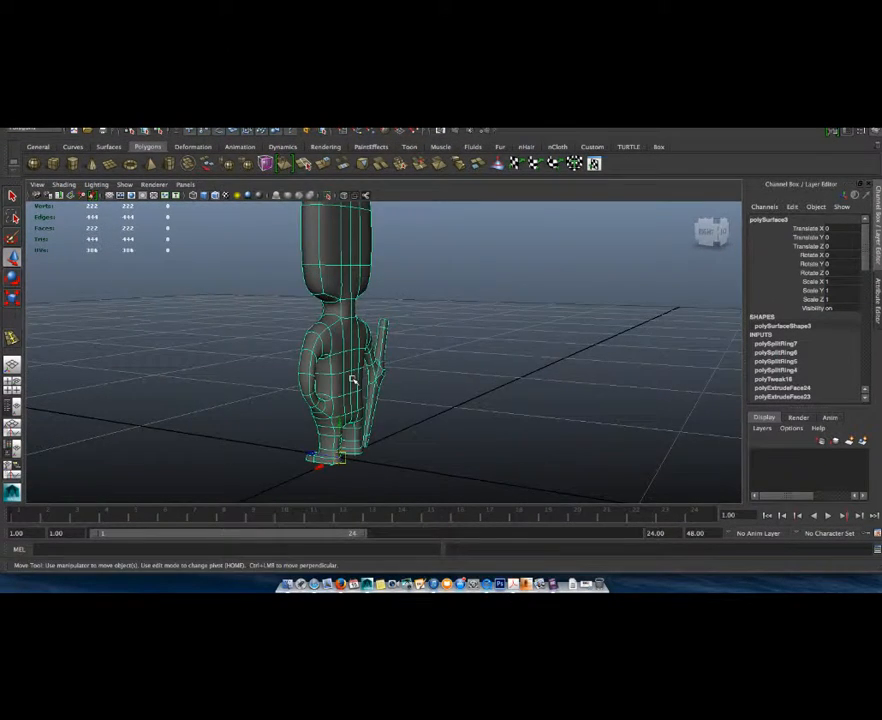
left_click_drag(368, 385, 490, 388, "alt")
Step: Compare the unsmoothed and smoothed display of the character and examine the hand around the staff up close
key("1")
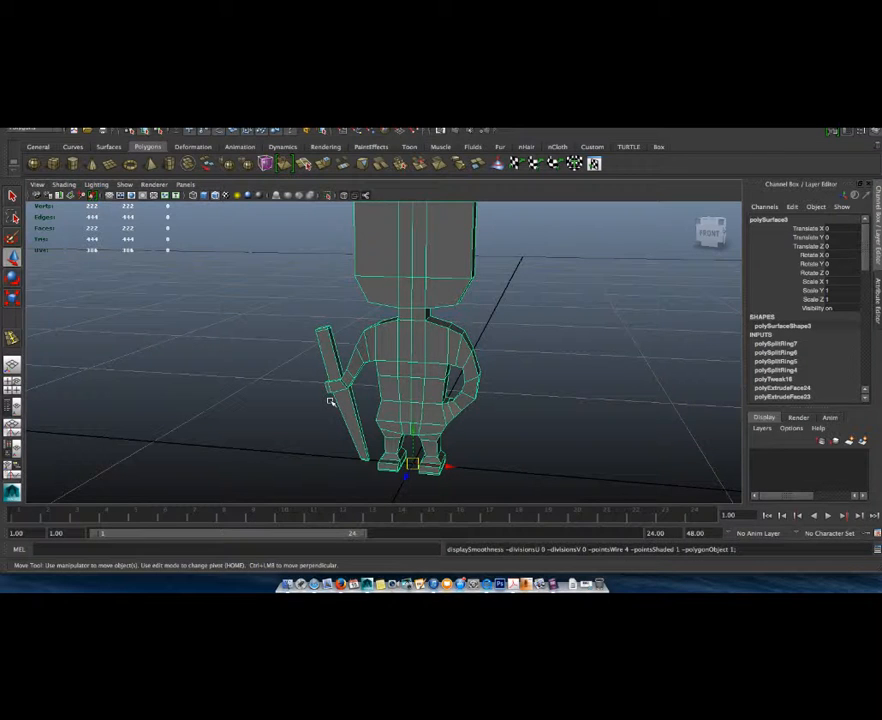
key("3")
scroll(333, 390, "up", 5)
left_click_drag(289, 416, 265, 411, "alt")
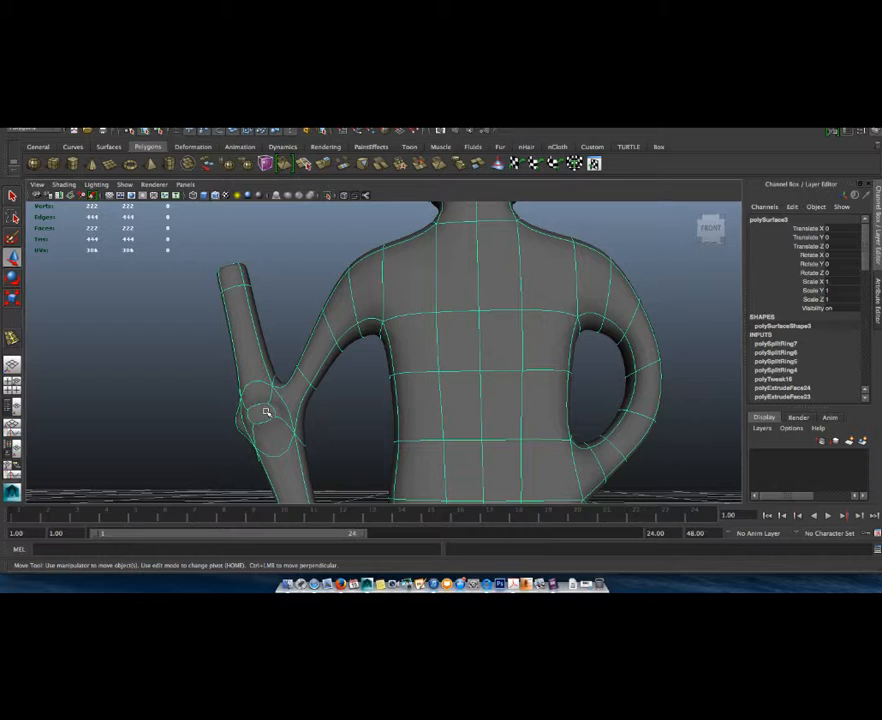
Step: In the unsmoothed display, insert edge loops on the staff just below and above the hand, and around the wrist
key("1")
left_click(384, 135)
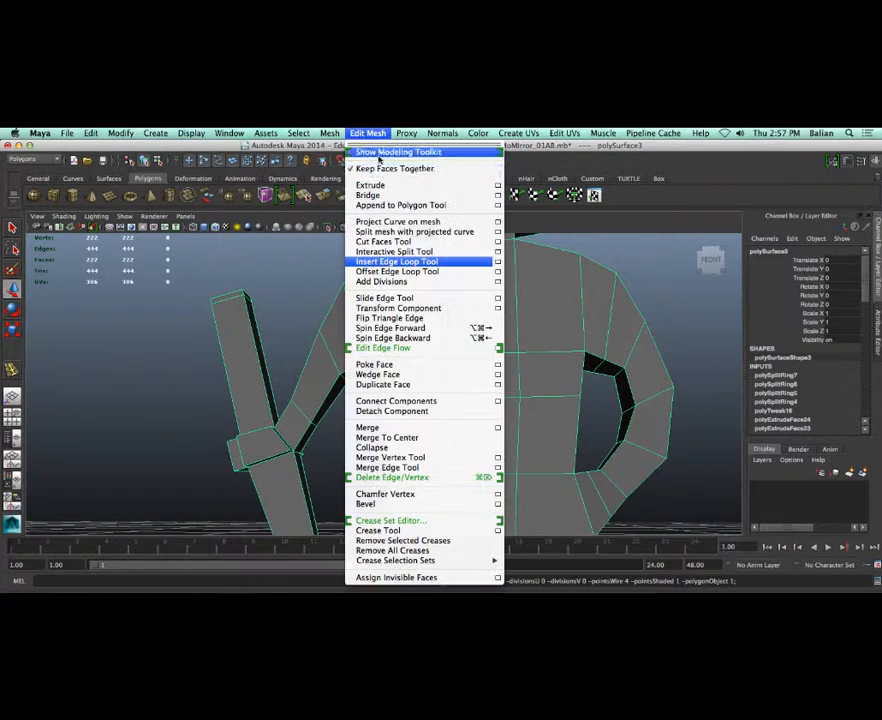
left_click(380, 261)
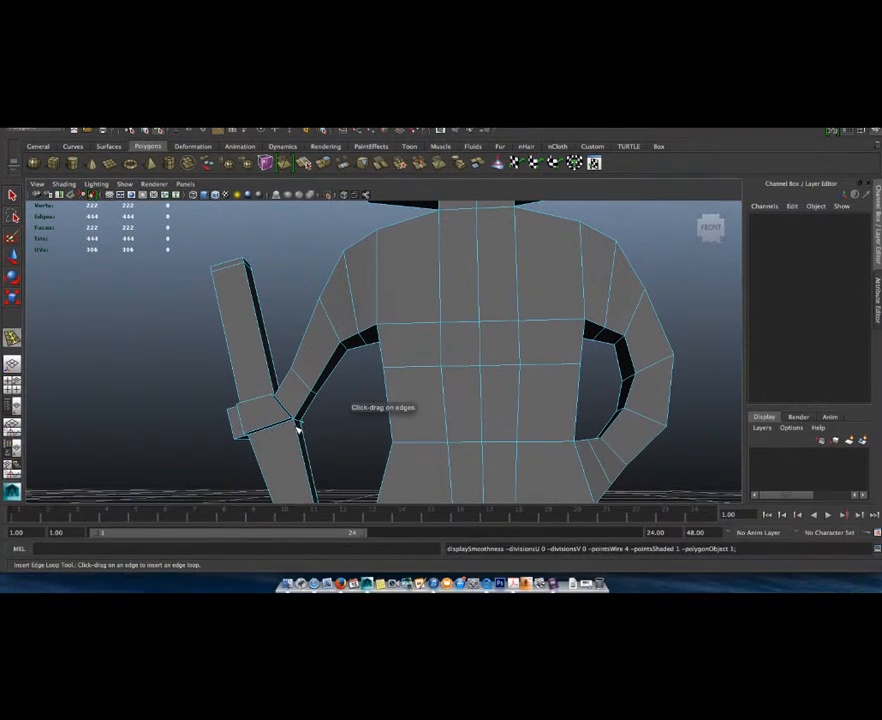
left_click(297, 457)
left_click_drag(228, 357, 296, 476, "alt")
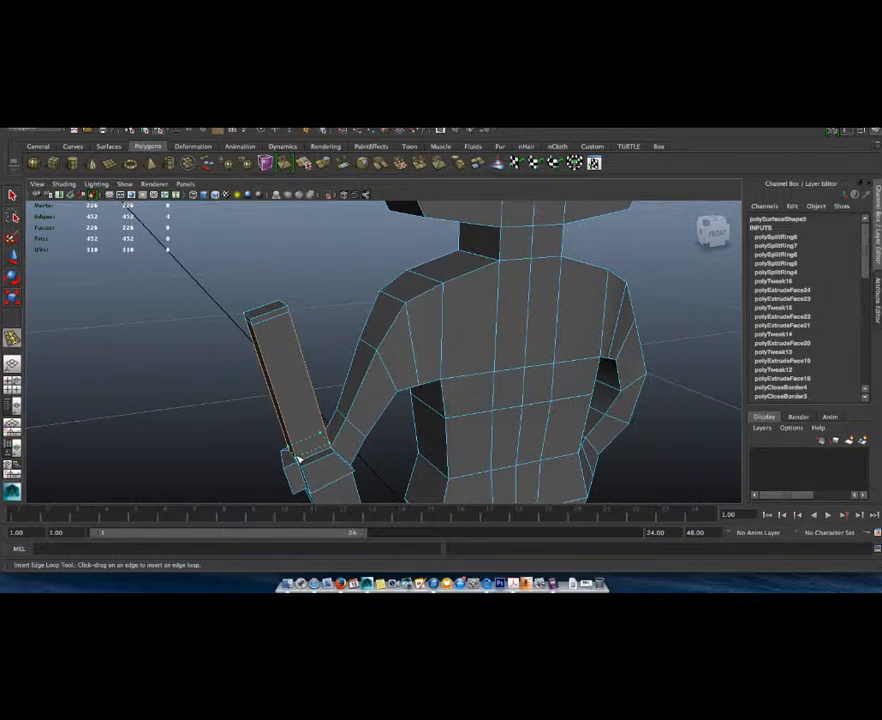
left_click(297, 458)
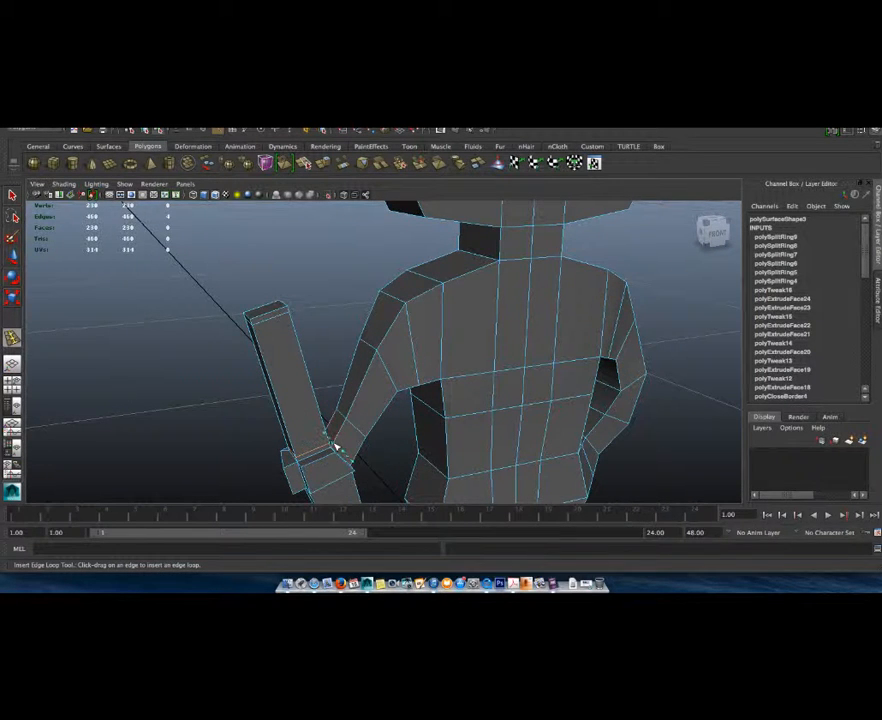
left_click(335, 448)
left_click_drag(350, 442, 389, 378, "alt")
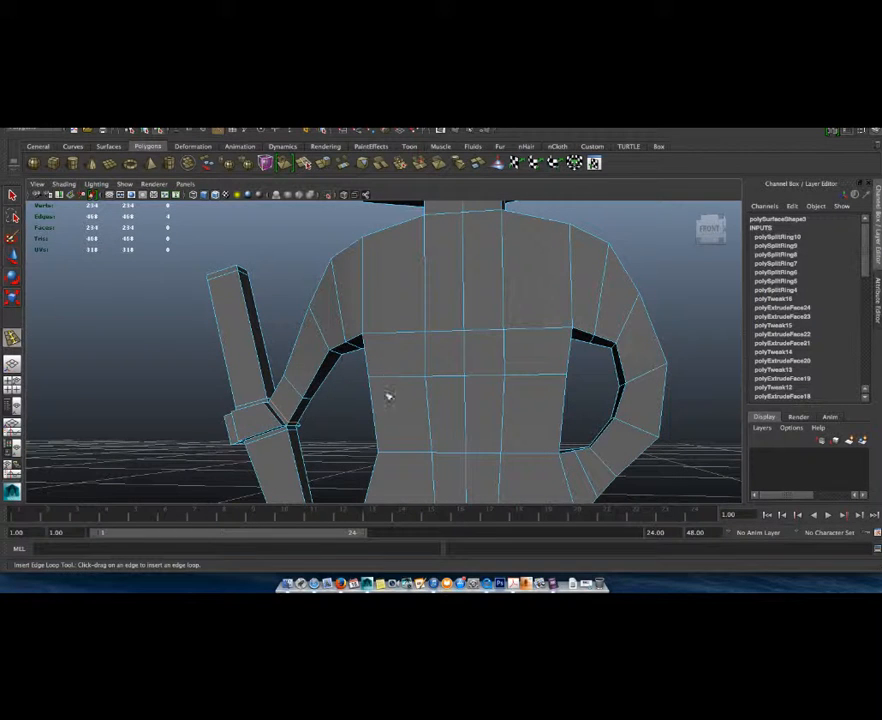
Step: Leave the edge loop tool, preview the character smoothed and examine the hand, staff and overall figure from the side
key("w")
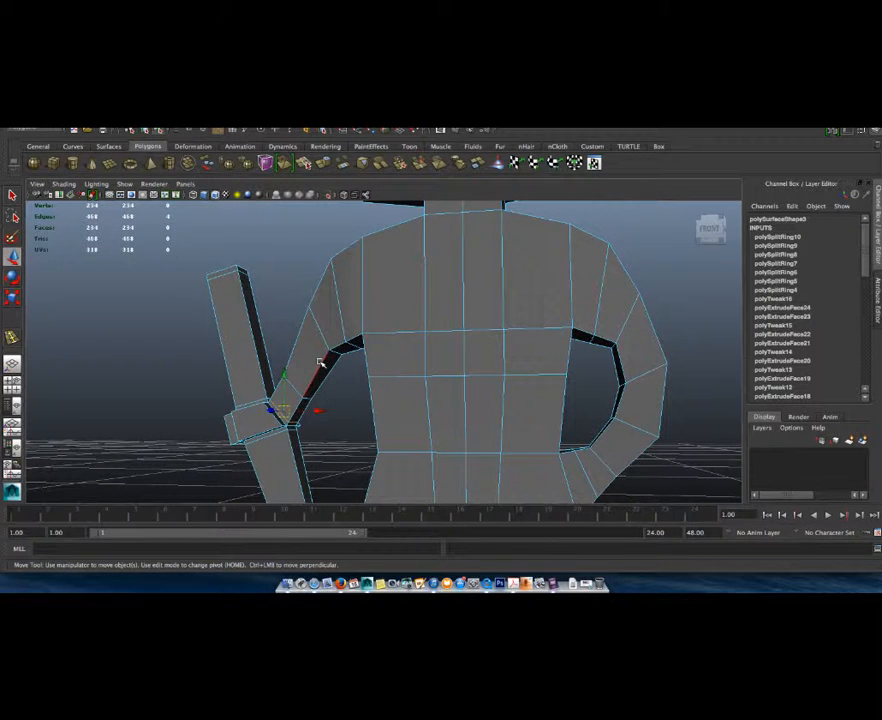
key("3")
left_click_drag(214, 421, 293, 419, "alt")
scroll(335, 403, "down", 5)
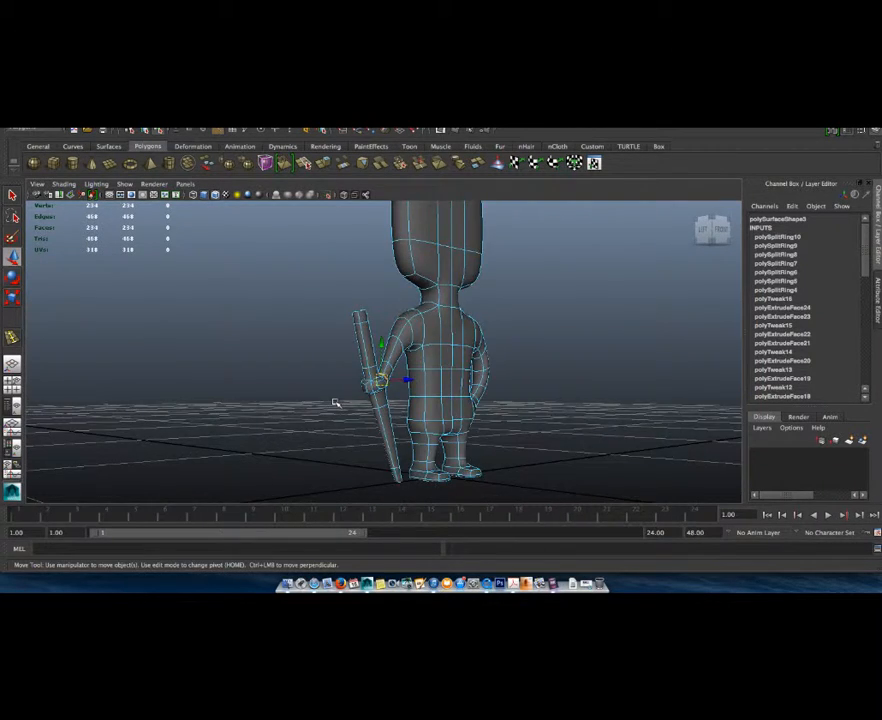
scroll(336, 403, "down", 3)
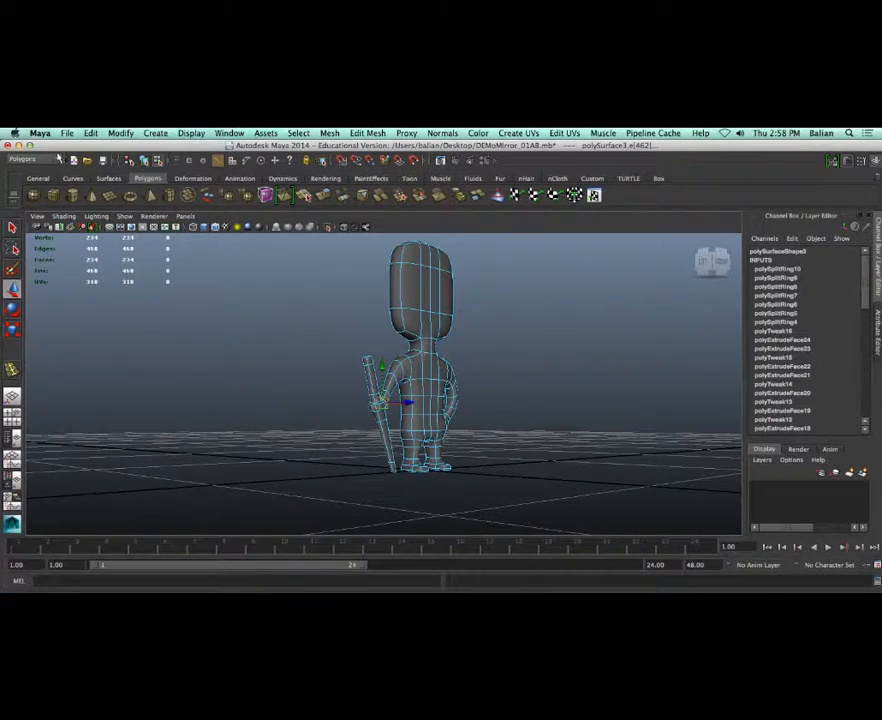
Step: Minimise the open windows and open the Screen Shot reference image from the desktop to examine the finished chibi figure
left_click(18, 145)
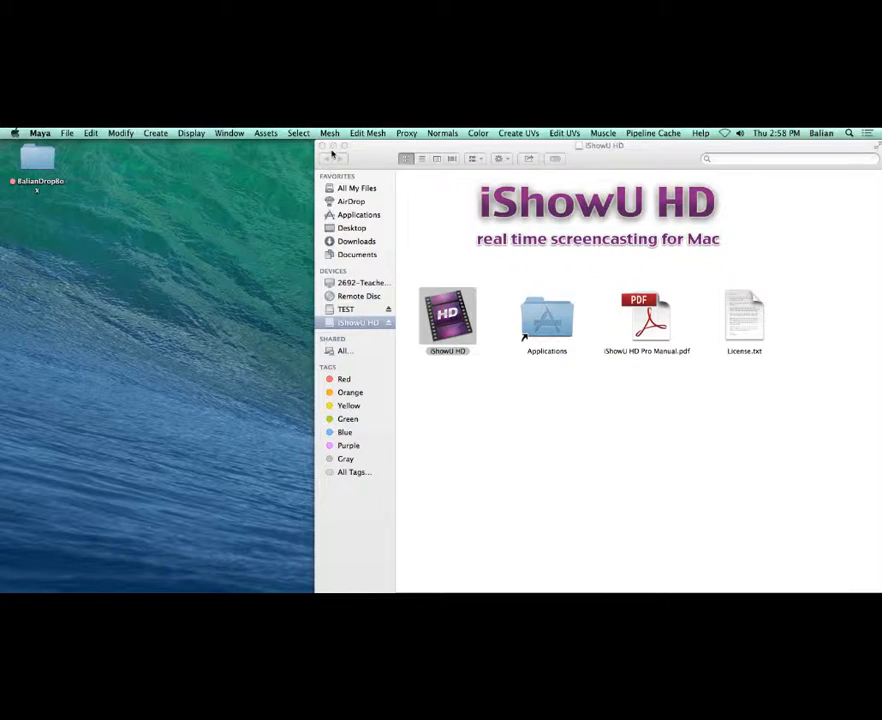
left_click(333, 146)
left_click(787, 375)
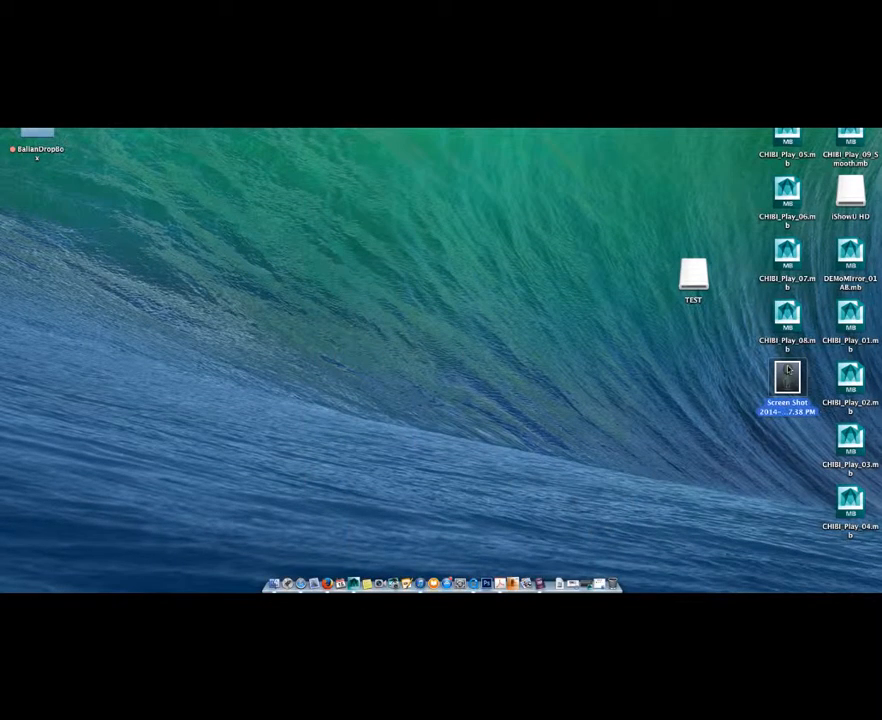
double_click(787, 375)
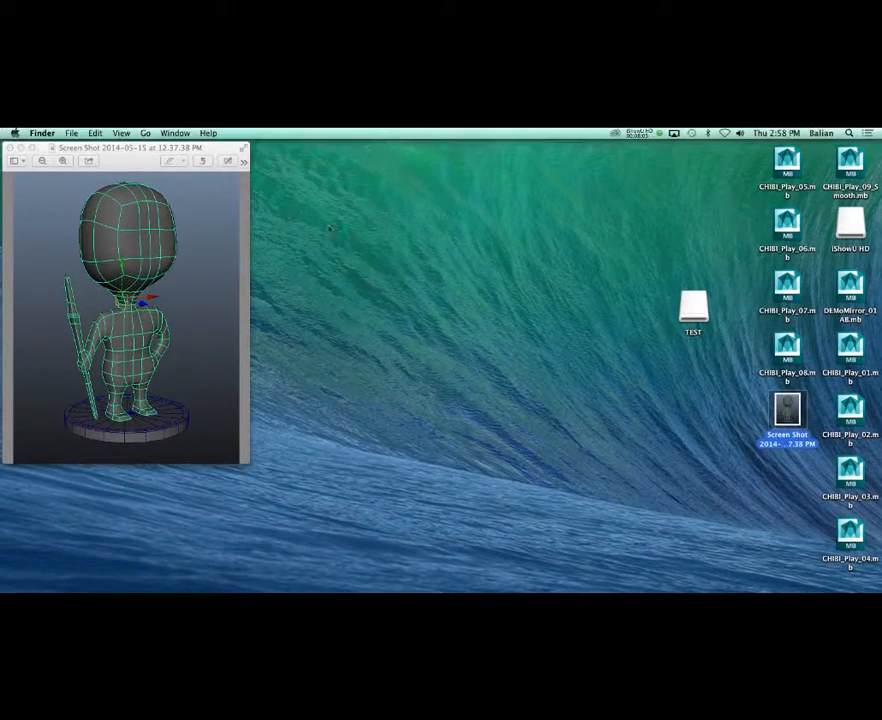
left_click_drag(104, 151, 272, 149)
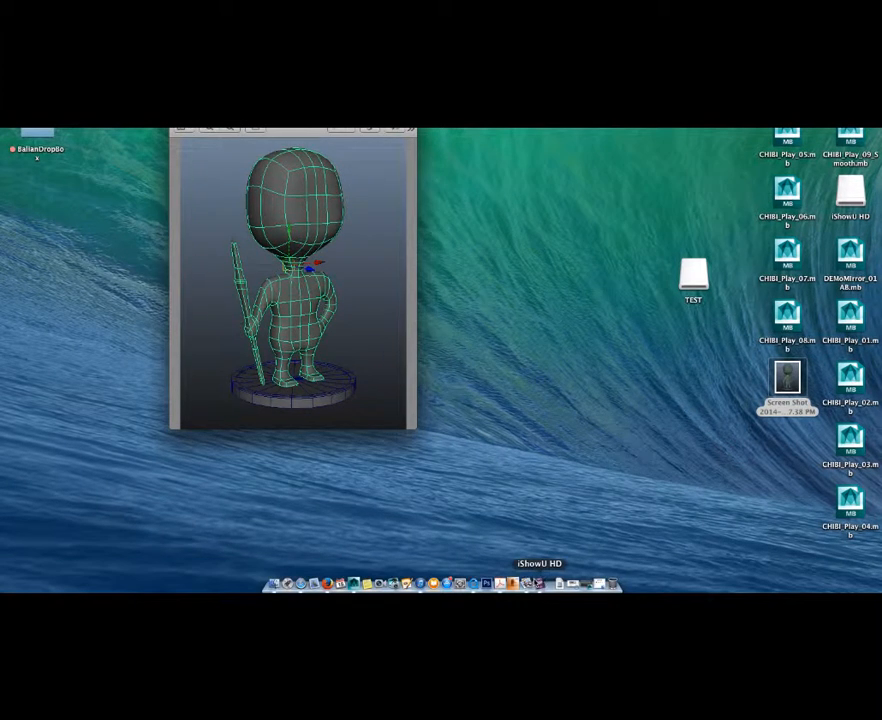
left_click(535, 583)
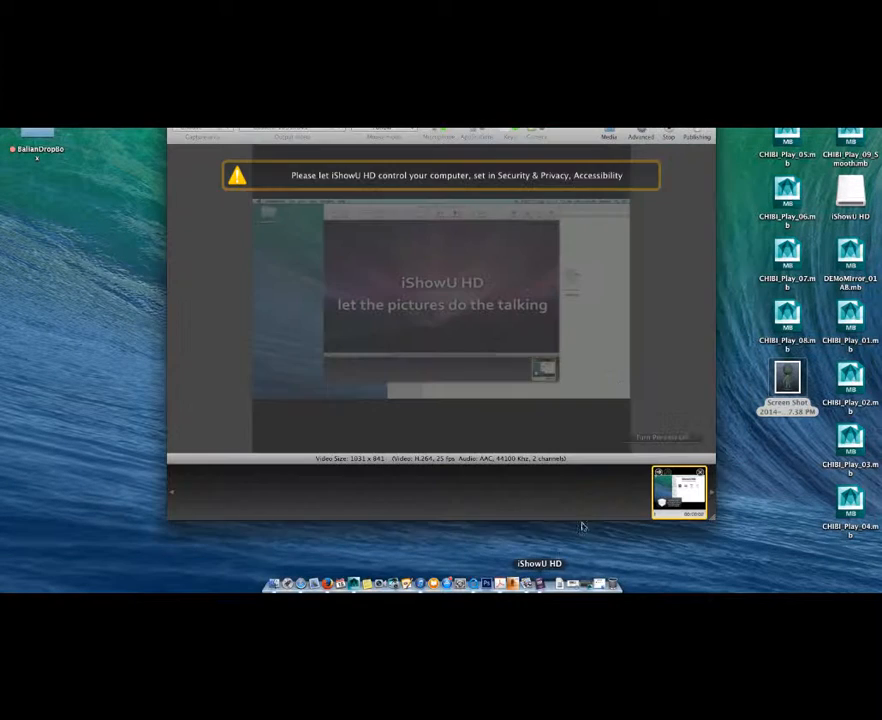
left_click(655, 134)
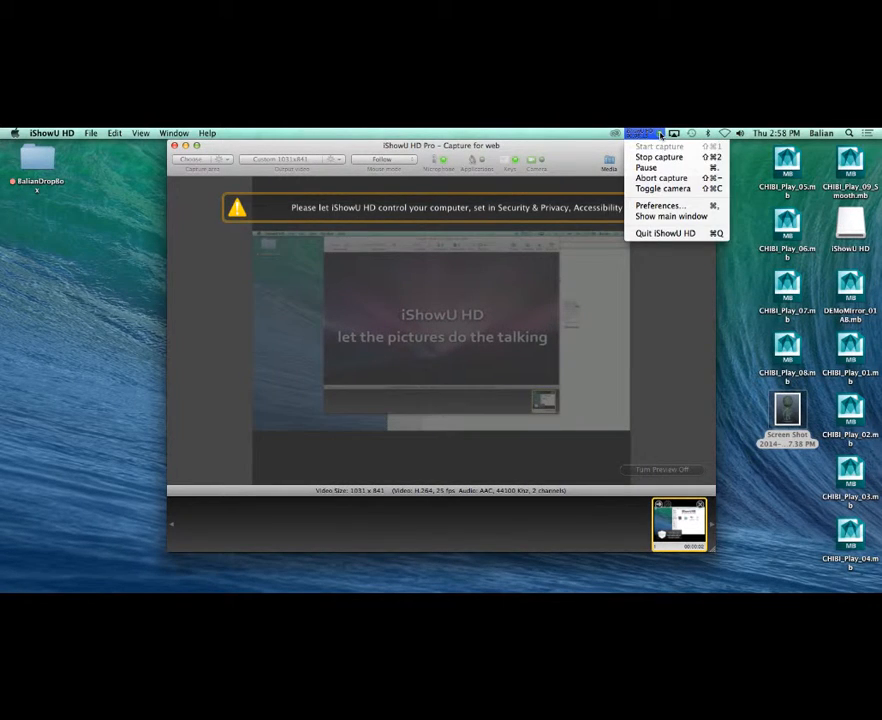